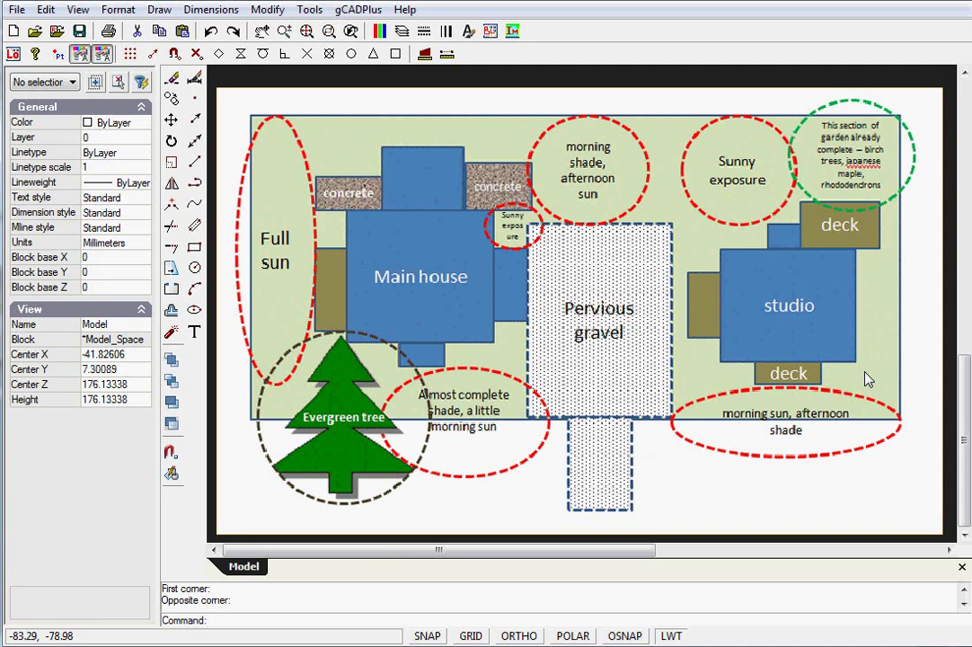
Create a new drawing from the 100X50Feet.lcd template without saving the old drawing.
{"action": "scroll", "coordinate": [454, 387], "scroll_direction": "down", "scroll_amount": 5}
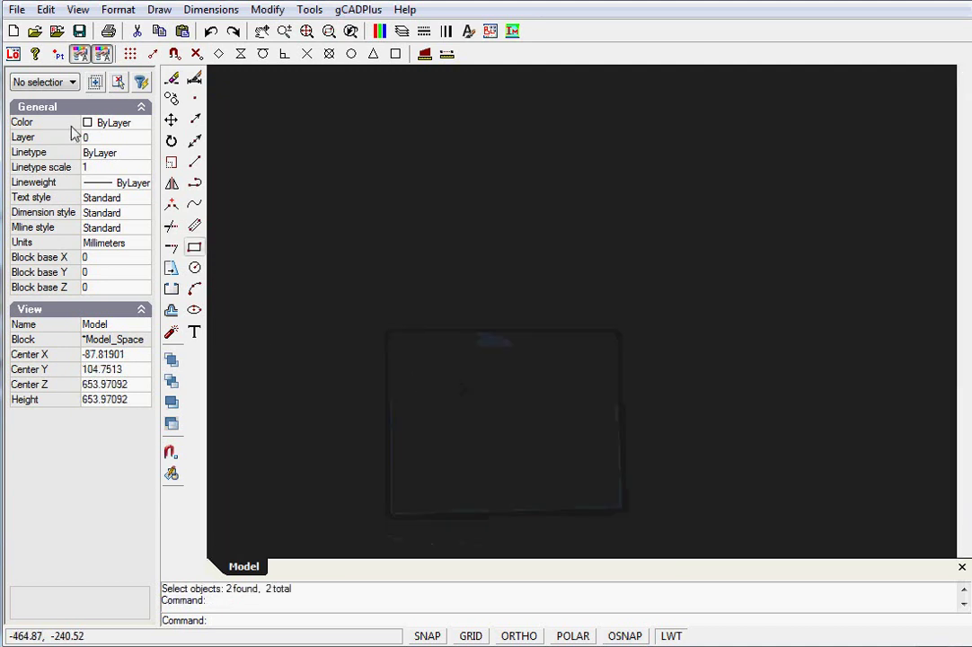
{"action": "left_click", "coordinate": [16, 10]}
{"action": "left_click", "coordinate": [43, 31]}
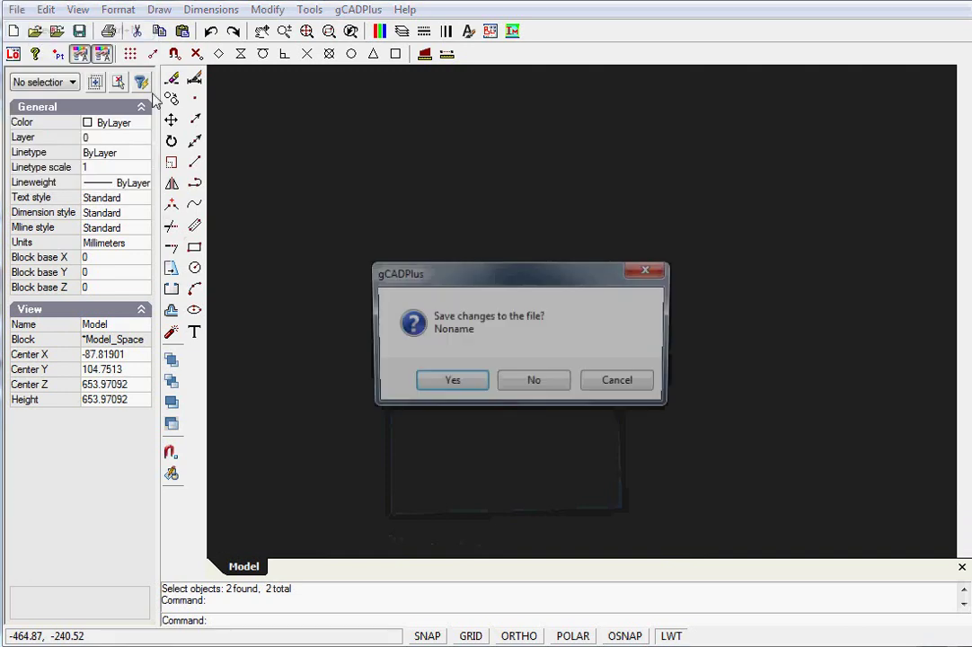
{"action": "left_click", "coordinate": [537, 389]}
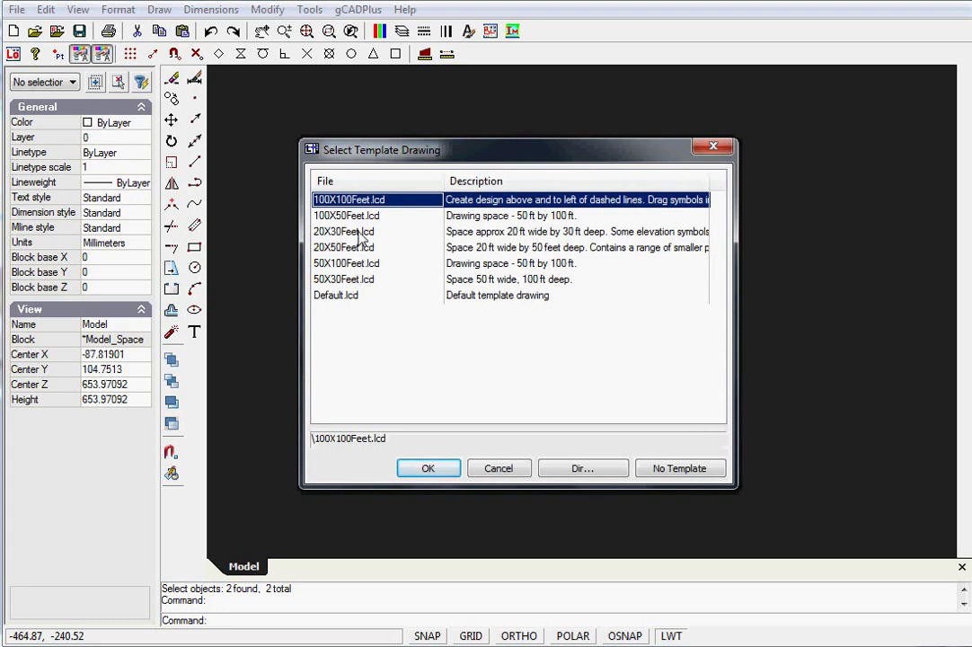
{"action": "left_click", "coordinate": [314, 216]}
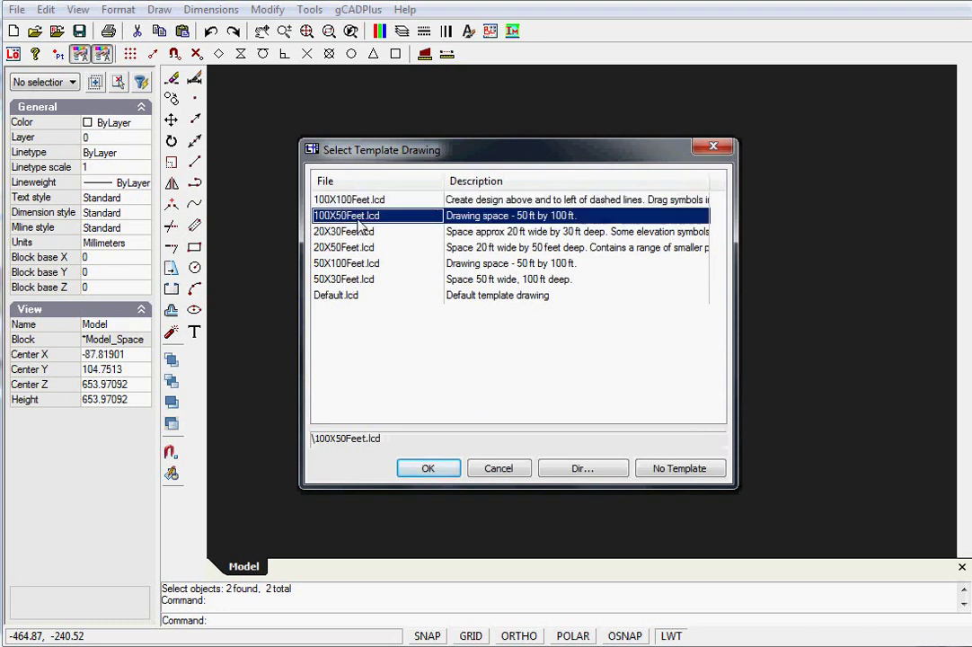
{"action": "left_click", "coordinate": [429, 469]}
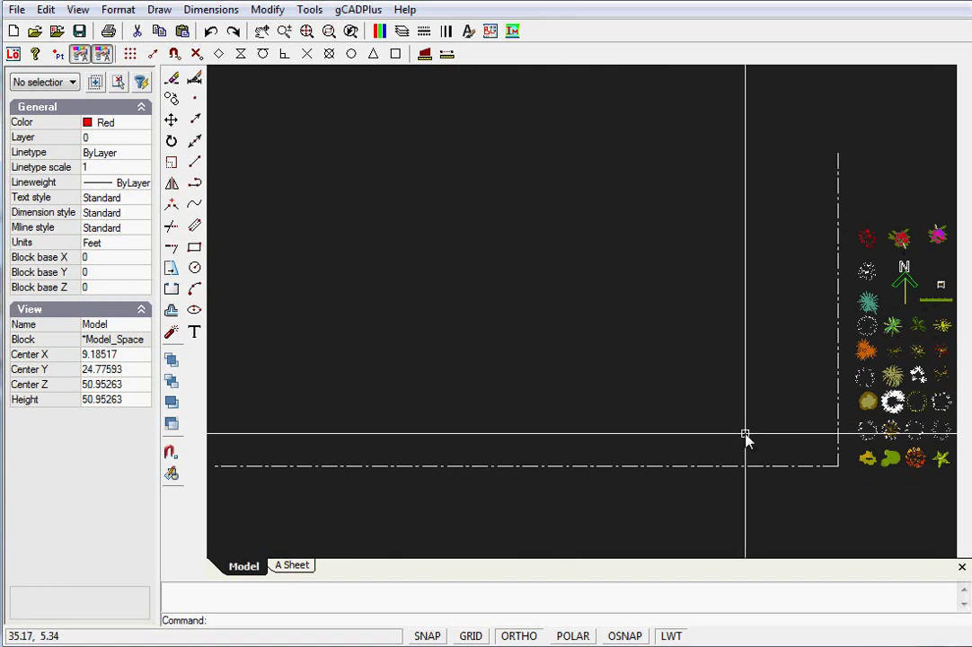
Pan to the dash-dot baseline and check that its length reads 100 feet.
{"action": "middle_click_drag", "start_coordinate": [747, 440], "coordinate": [459, 386]}
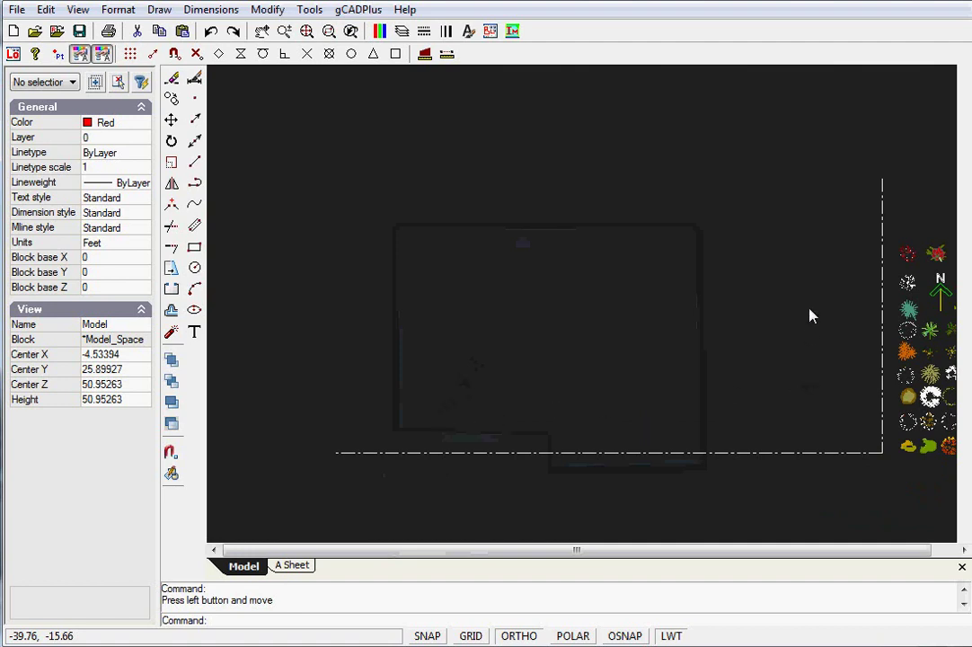
{"action": "left_click", "coordinate": [669, 453]}
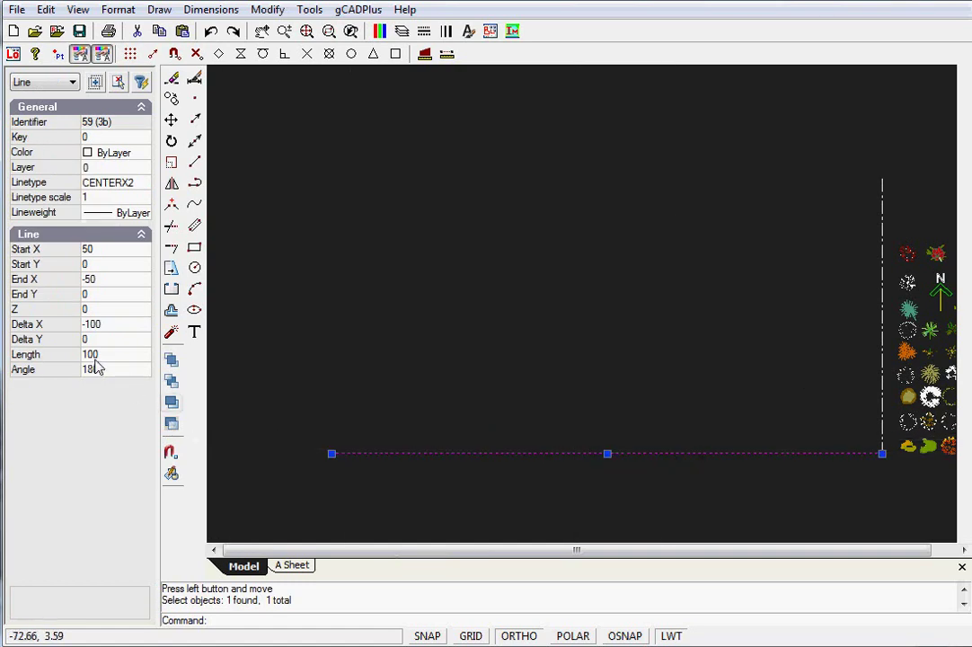
{"action": "key", "text": "Escape"}
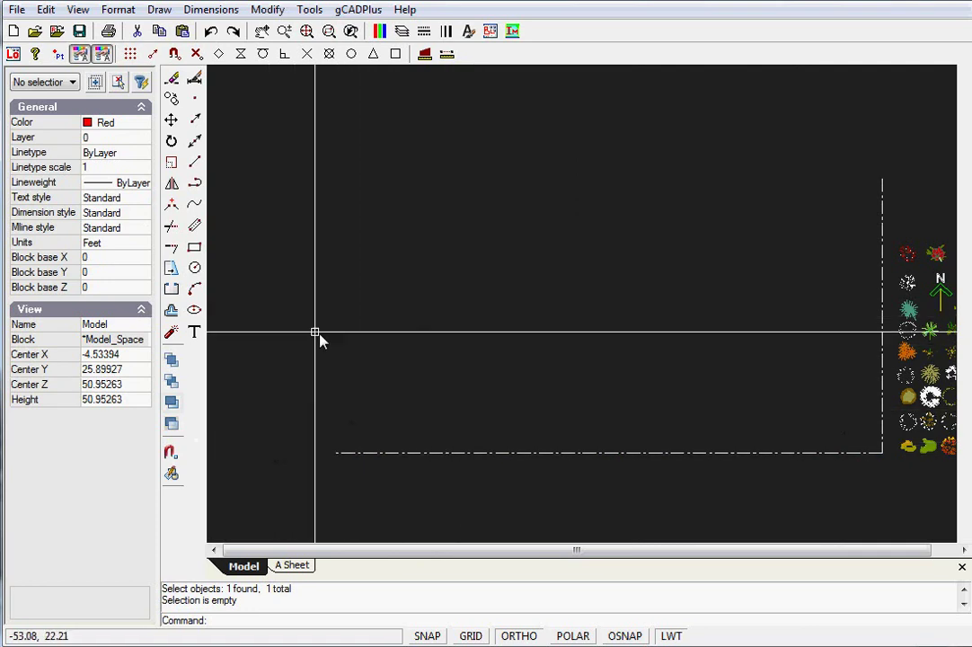
Draw the red boundary with lines of 110, 50, 110 and 50 feet from the lower-right corner.
{"action": "left_click", "coordinate": [195, 162]}
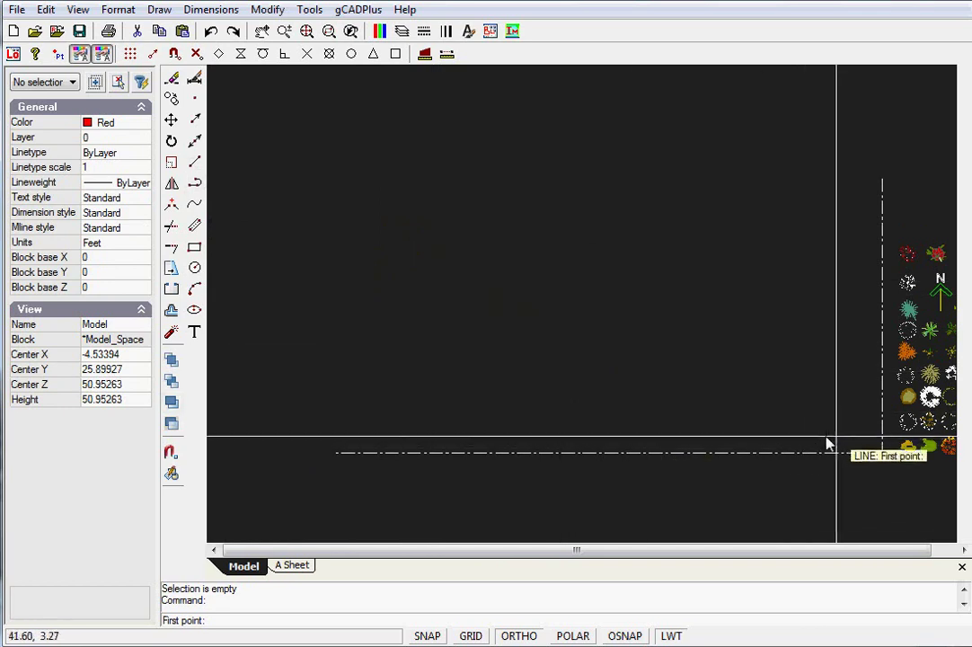
{"action": "left_click", "coordinate": [858, 427]}
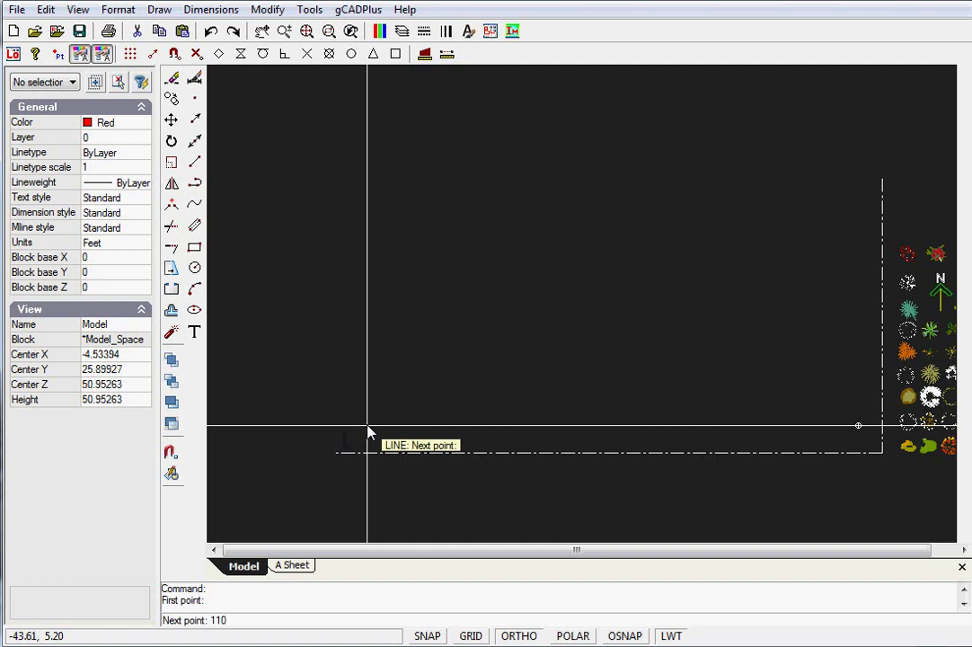
{"action": "key", "text": "Return"}
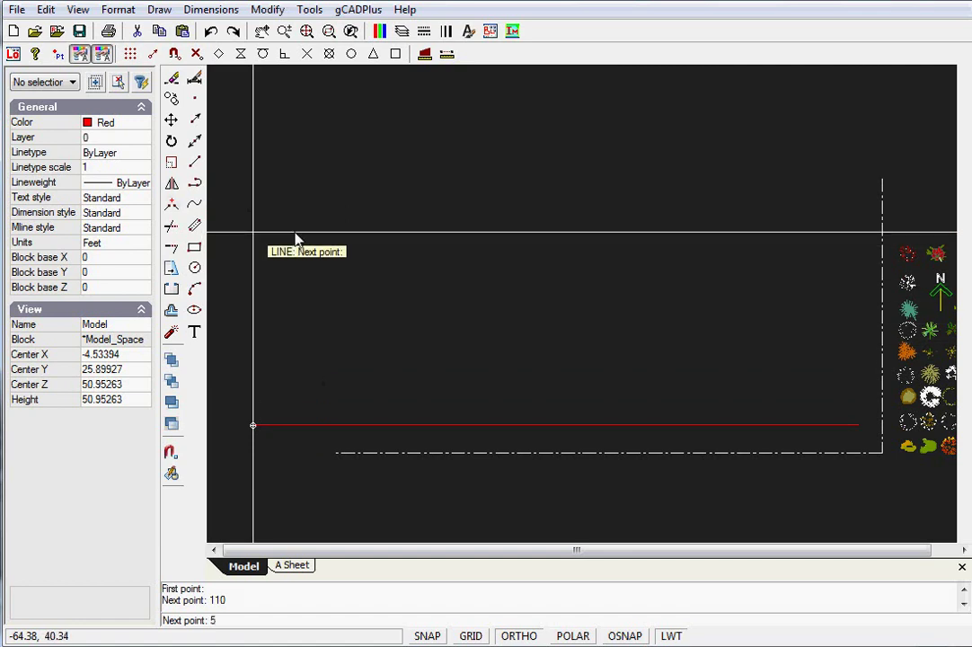
{"action": "key", "text": "Return"}
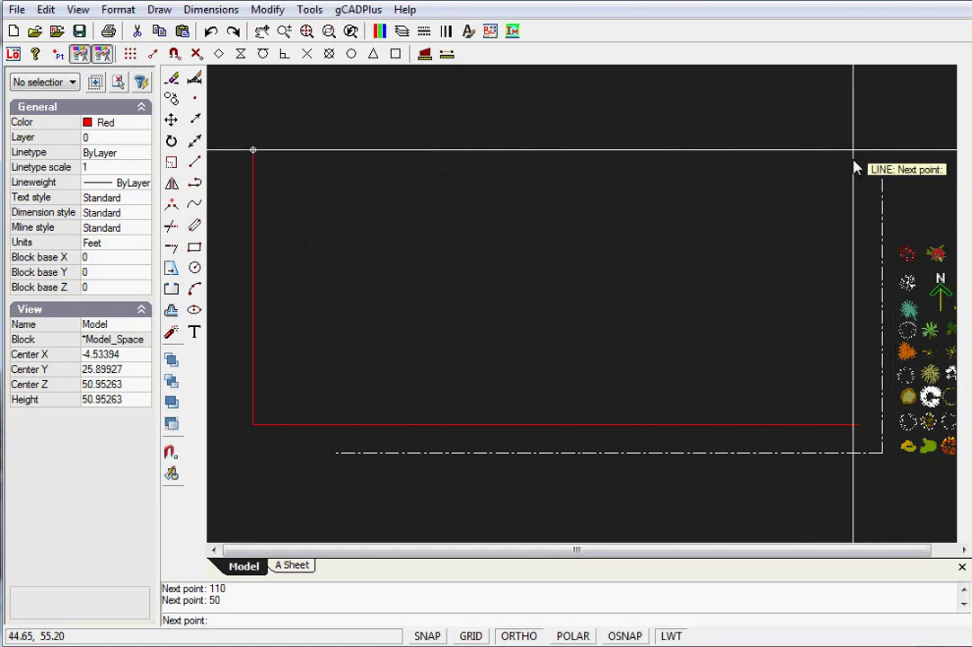
{"action": "key", "text": "Return"}
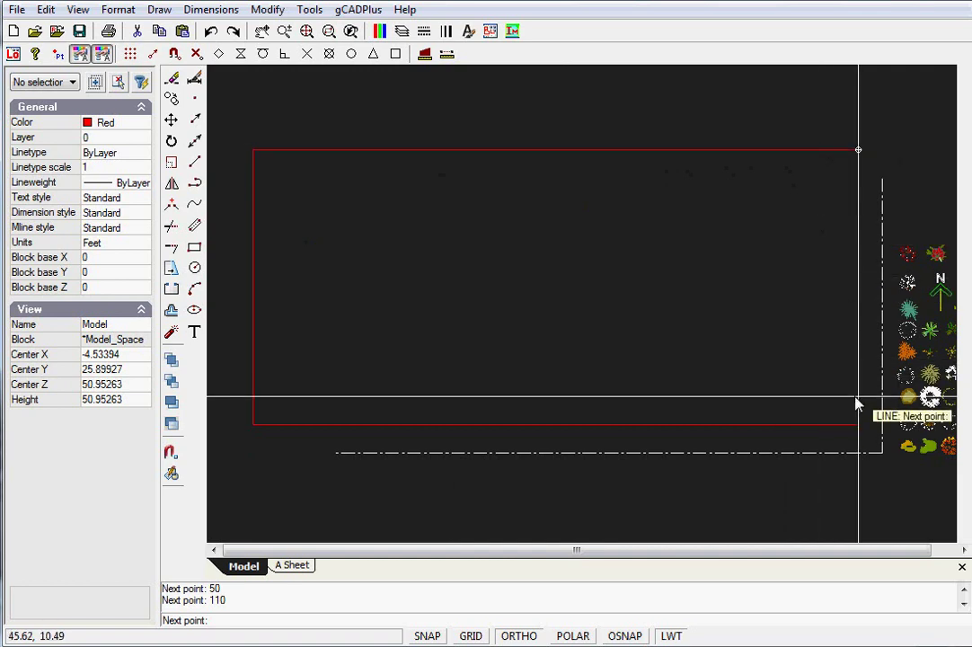
{"action": "key", "text": "Return"}
{"action": "right_click", "coordinate": [542, 285]}
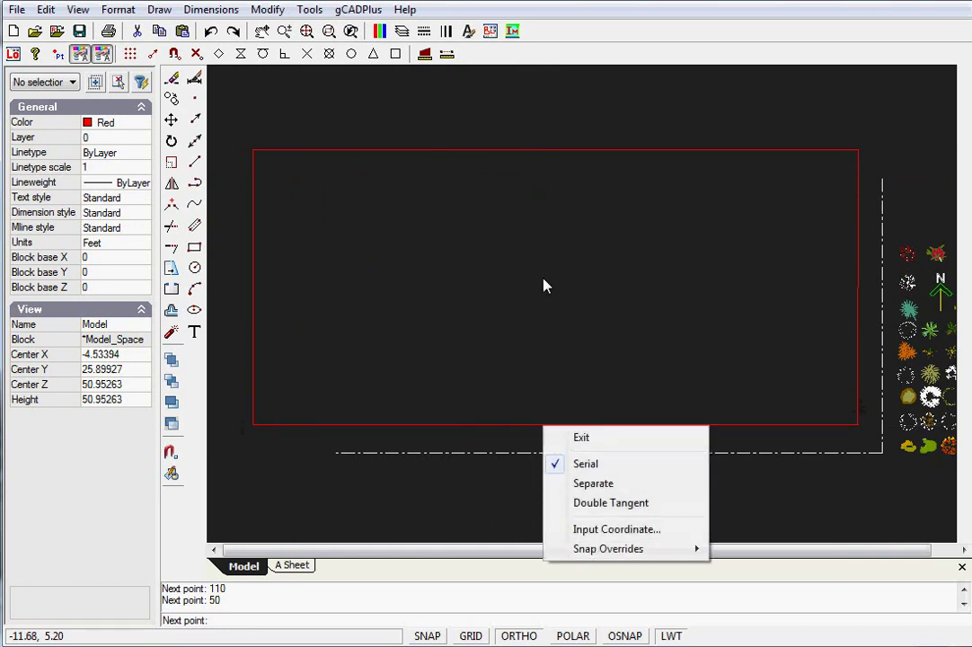
{"action": "left_click", "coordinate": [584, 437]}
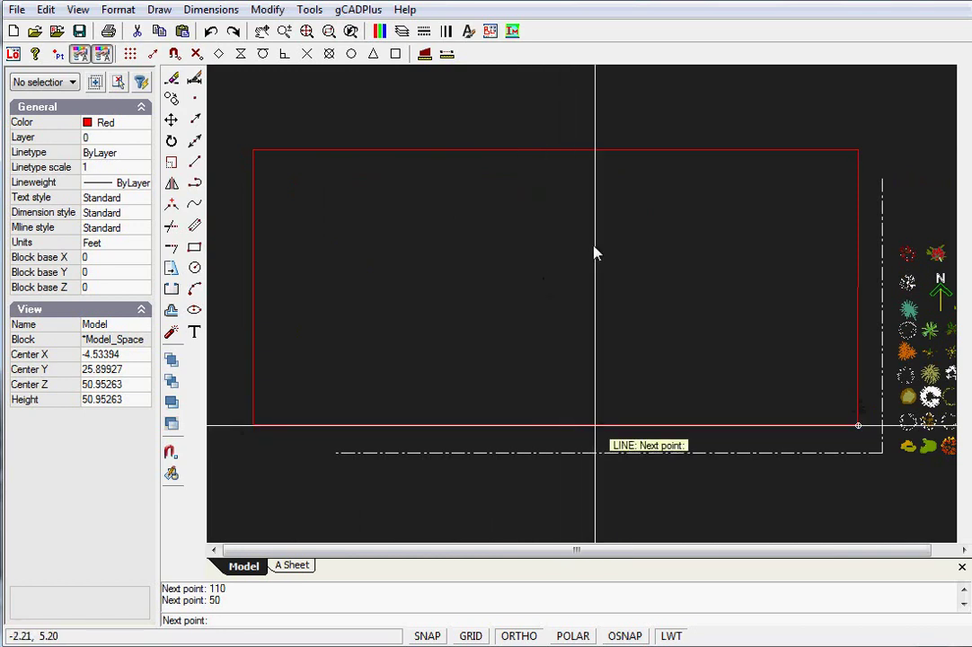
{"action": "right_click", "coordinate": [590, 341]}
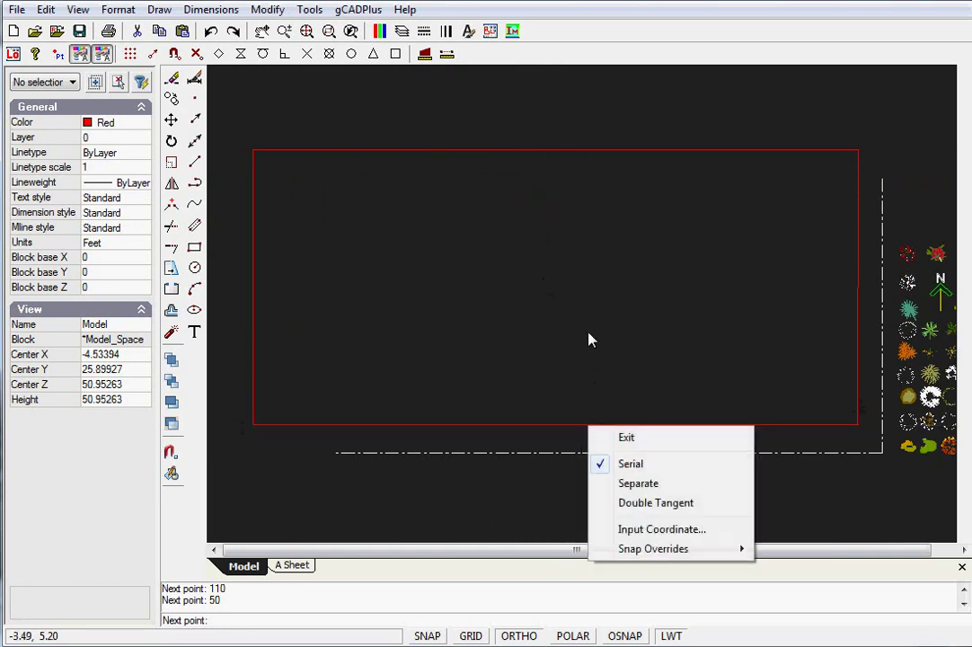
{"action": "left_click", "coordinate": [627, 439]}
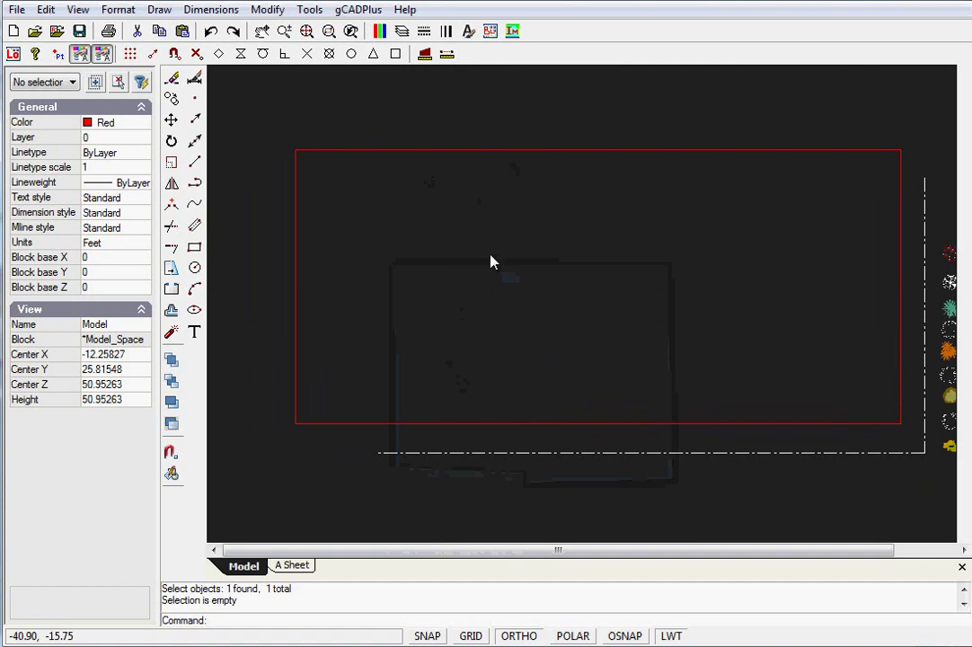
Set the current drawing colour back to ByLayer.
{"action": "left_click", "coordinate": [133, 123]}
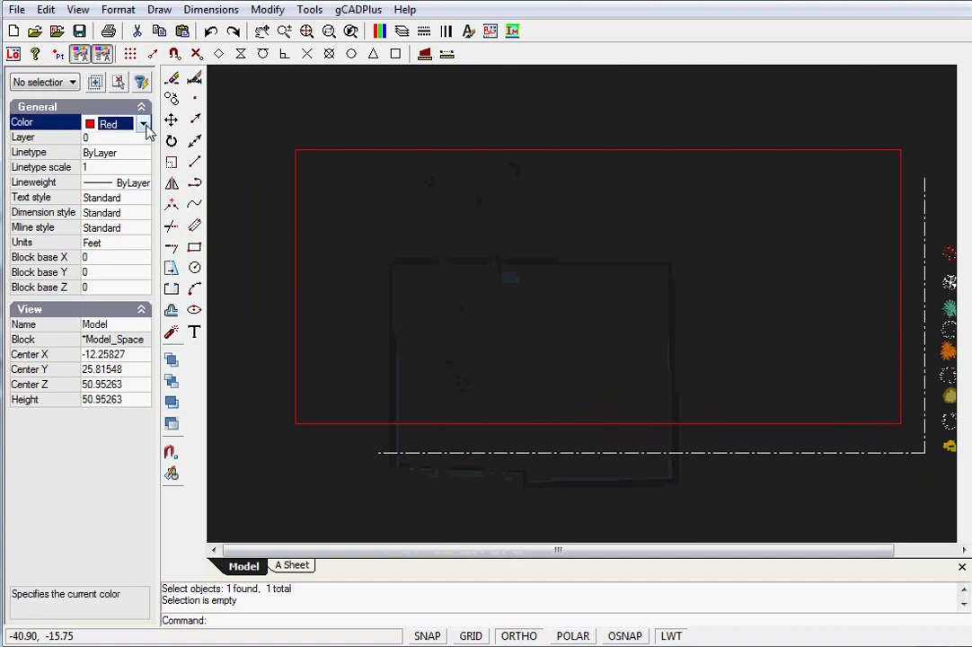
{"action": "left_click", "coordinate": [143, 124]}
{"action": "scroll", "coordinate": [133, 247], "scroll_direction": "up", "scroll_amount": 1}
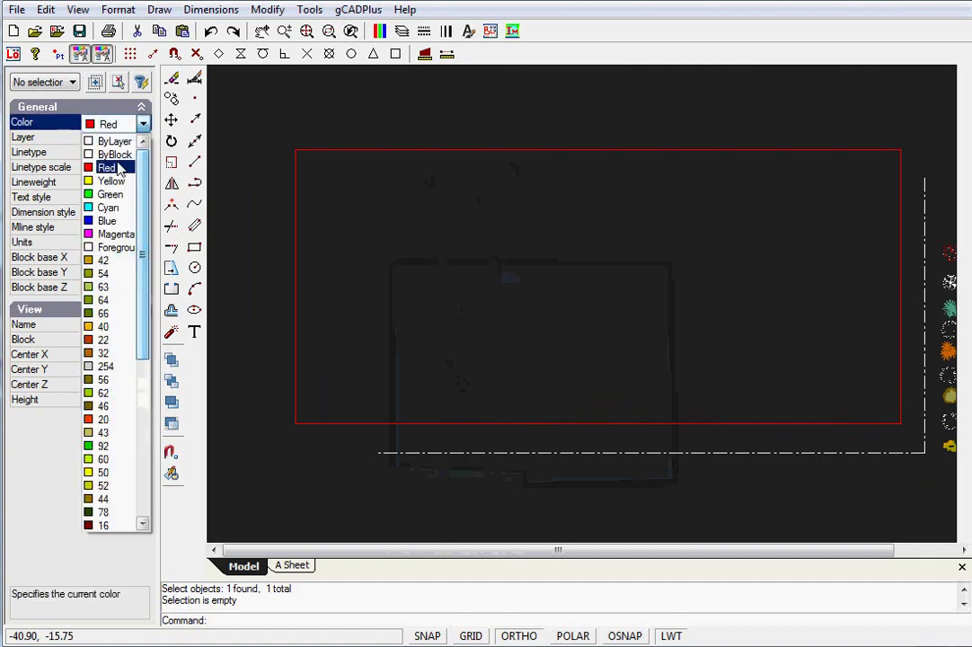
{"action": "left_click", "coordinate": [106, 140]}
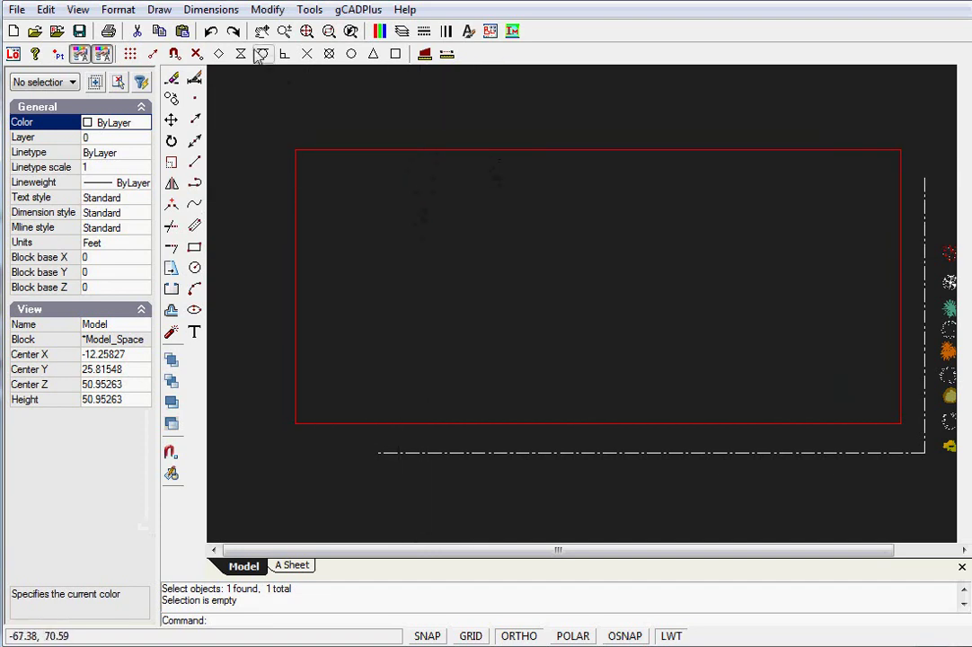
Offset the boundary's top edge 5 feet downward.
{"action": "left_click", "coordinate": [267, 10]}
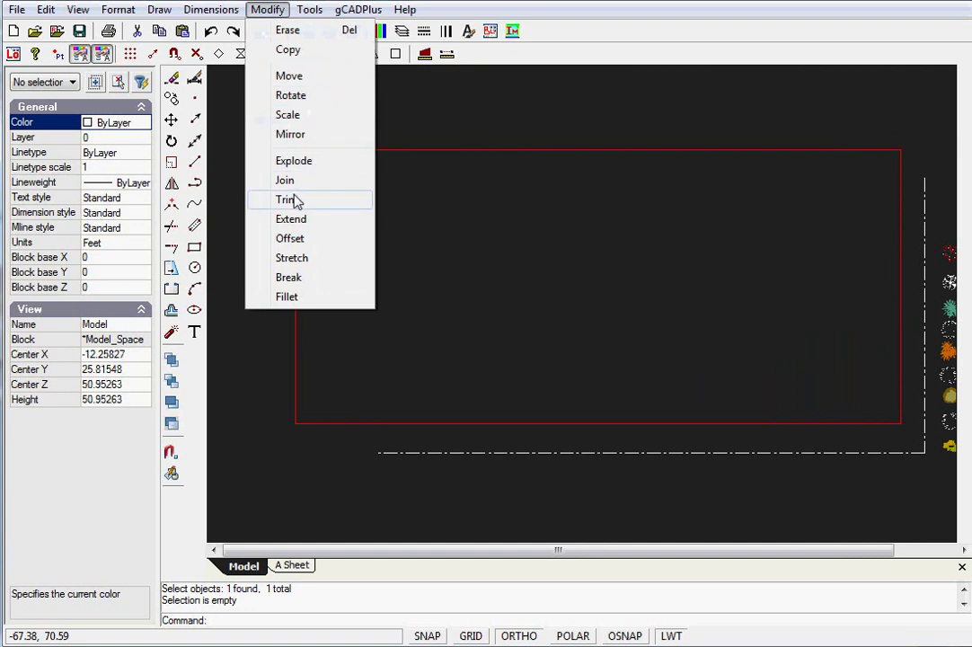
{"action": "left_click", "coordinate": [299, 239]}
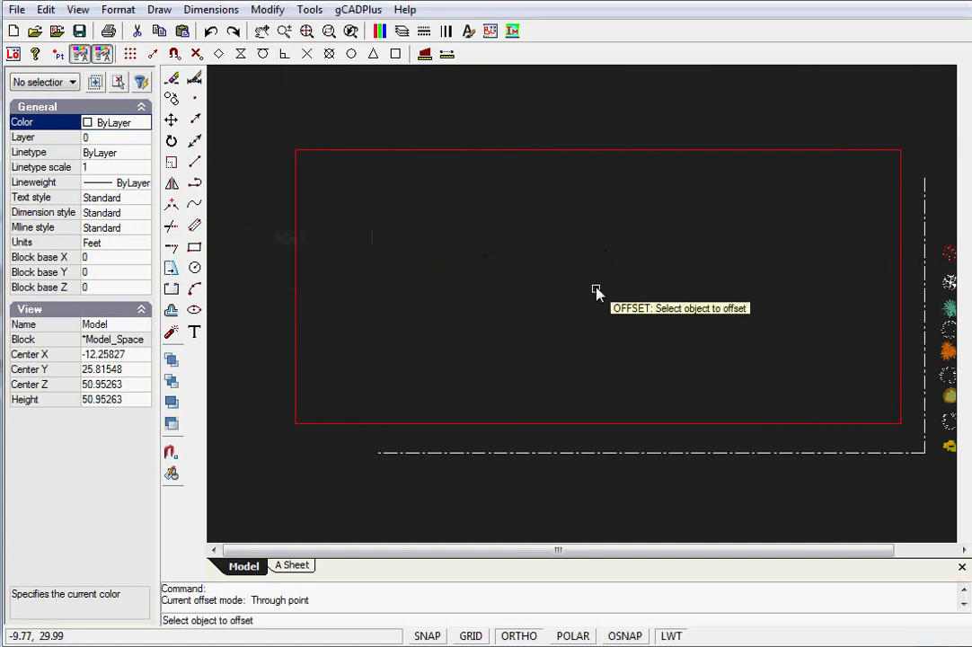
{"action": "left_click", "coordinate": [534, 150]}
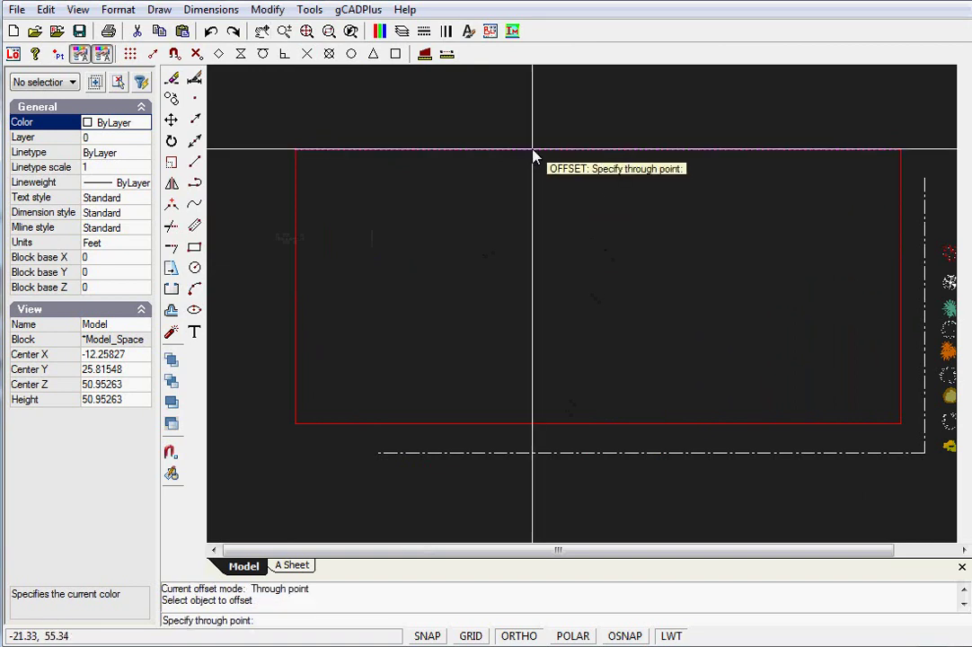
{"action": "right_click", "coordinate": [534, 194]}
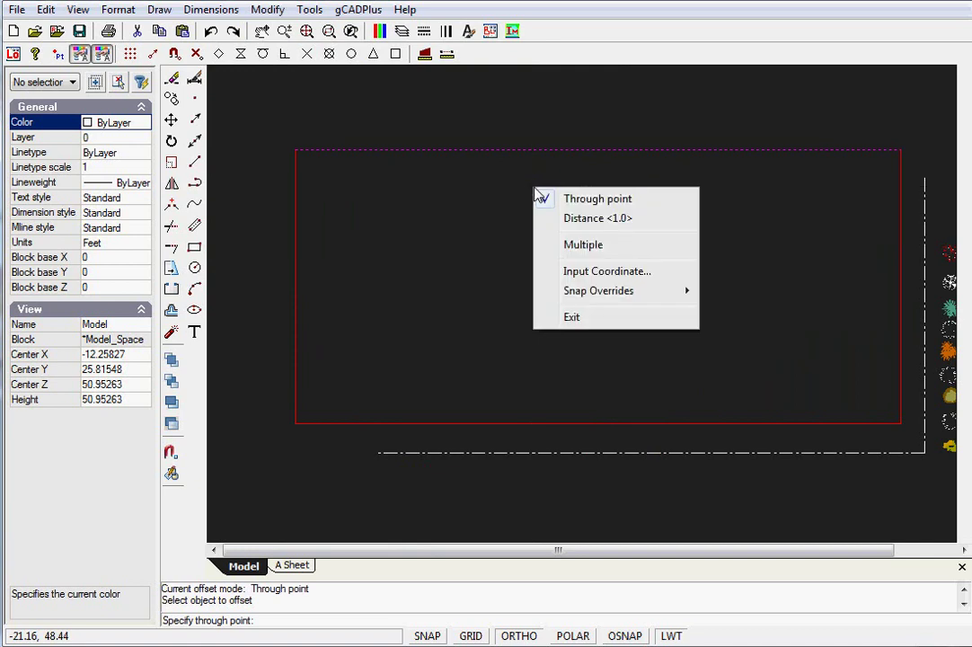
{"action": "left_click", "coordinate": [590, 224]}
{"action": "type", "text": "5"}
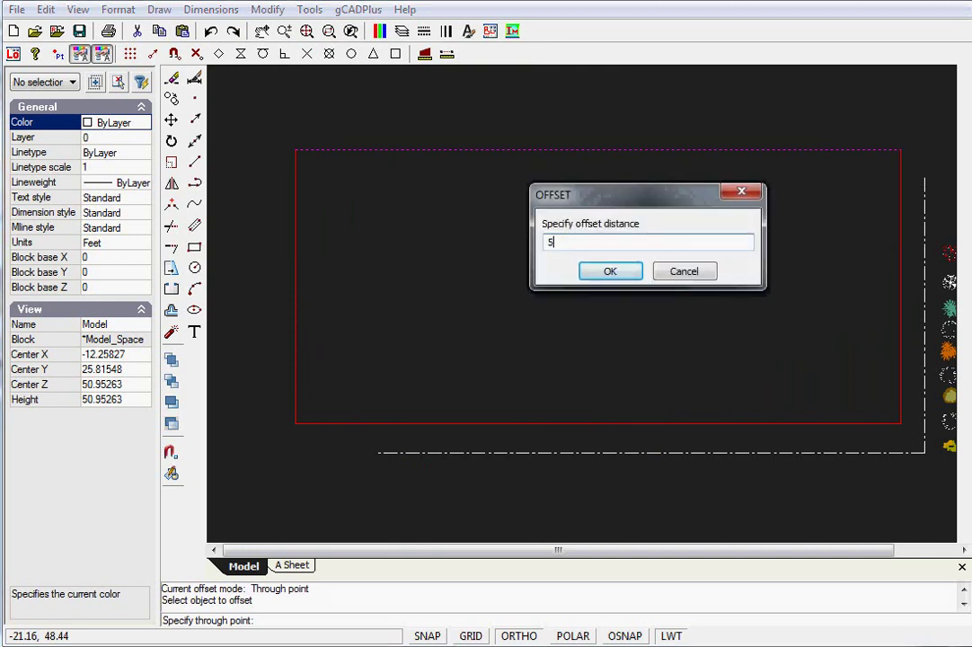
{"action": "left_click", "coordinate": [611, 275]}
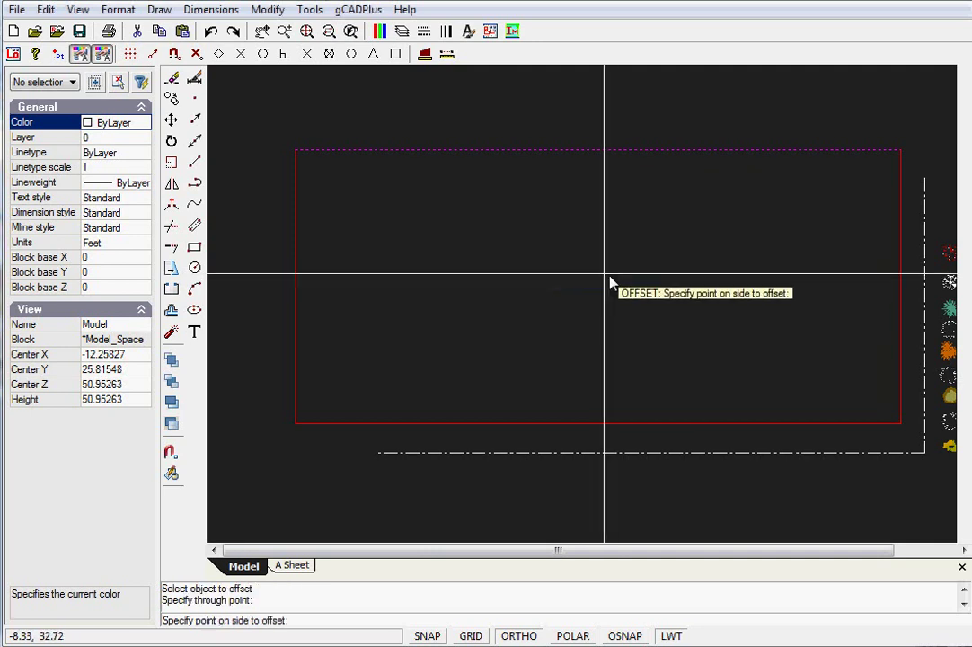
{"action": "left_click", "coordinate": [525, 182]}
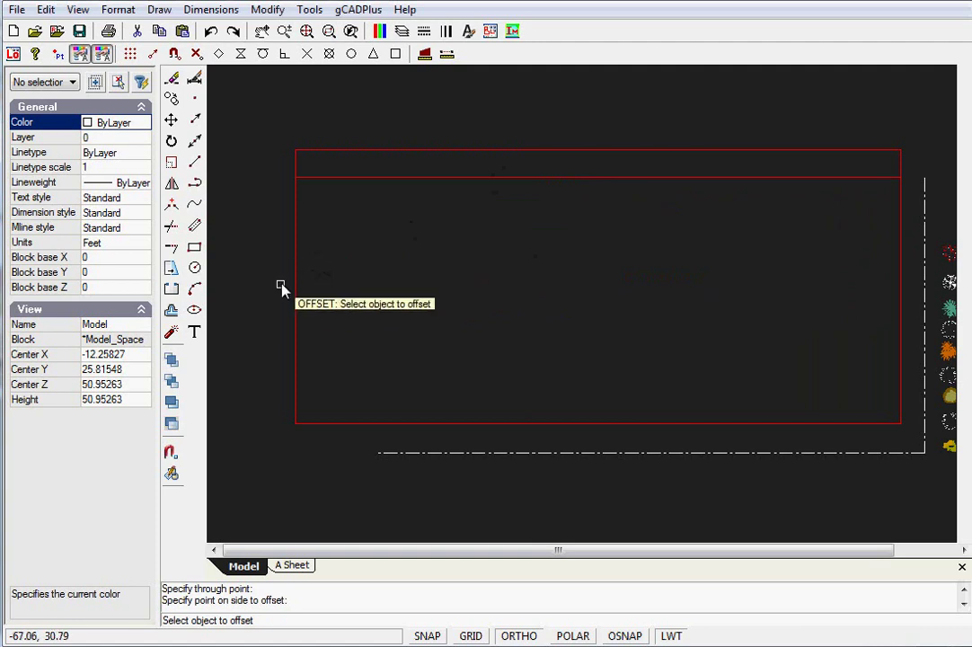
Offset the boundary's left edge 21.666 feet inward as a vertical guide line.
{"action": "left_click", "coordinate": [268, 10]}
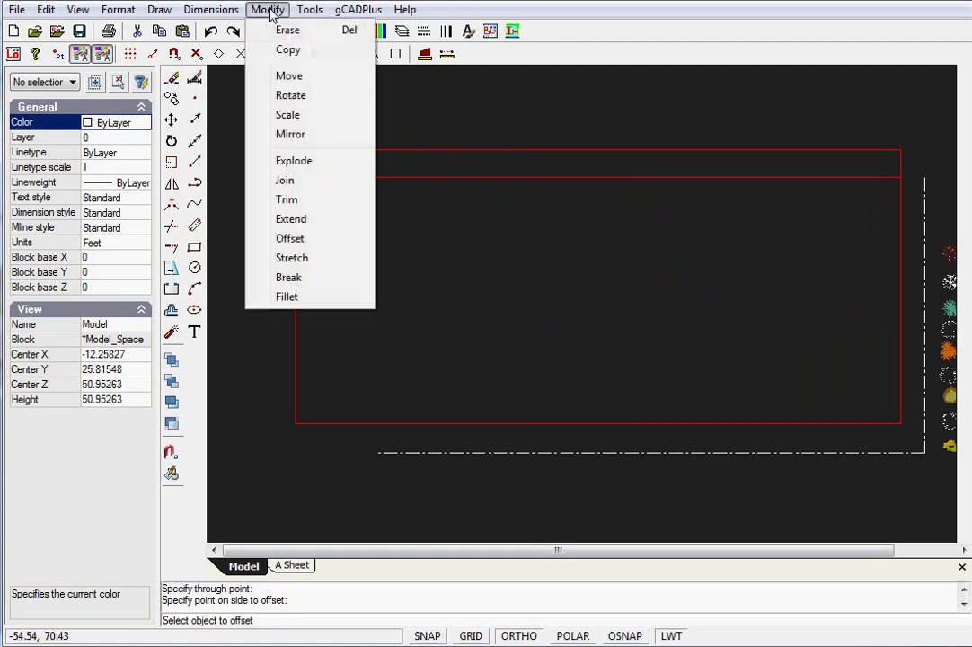
{"action": "left_click", "coordinate": [299, 241]}
{"action": "left_click", "coordinate": [295, 328]}
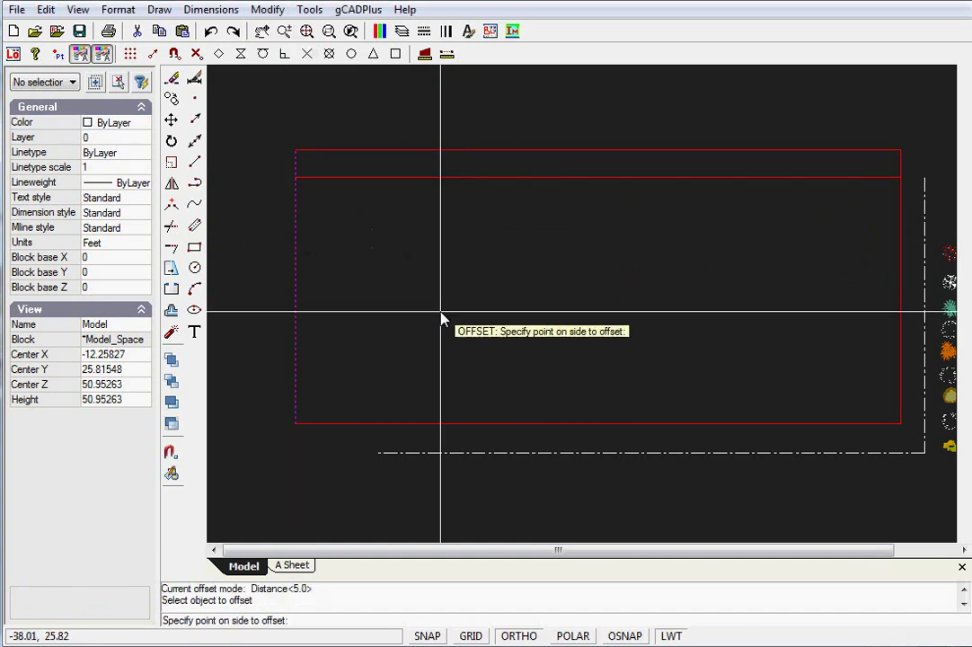
{"action": "right_click", "coordinate": [396, 274]}
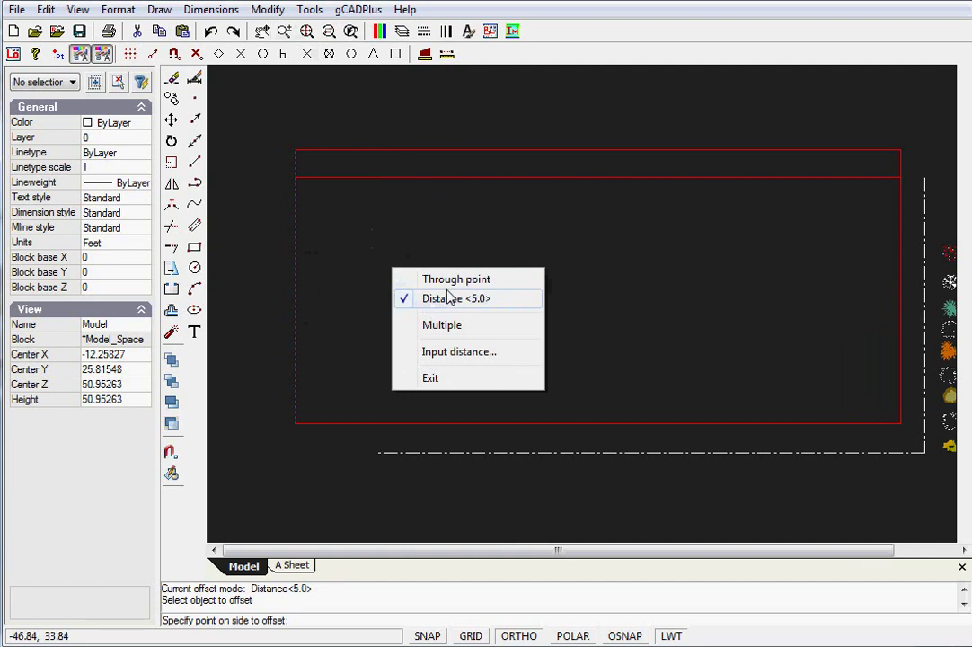
{"action": "left_click", "coordinate": [413, 281]}
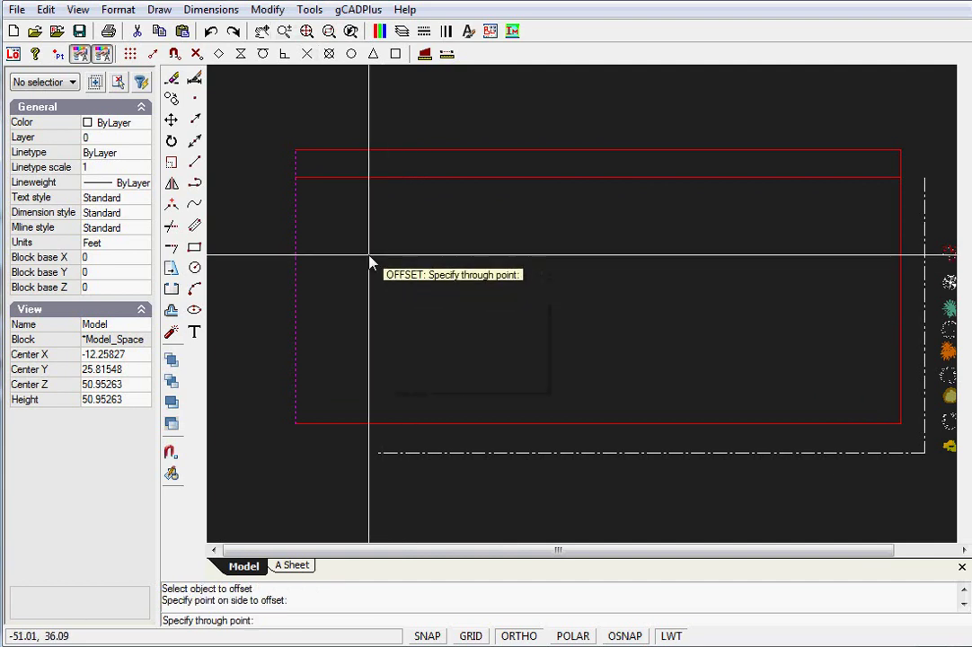
{"action": "right_click", "coordinate": [371, 260]}
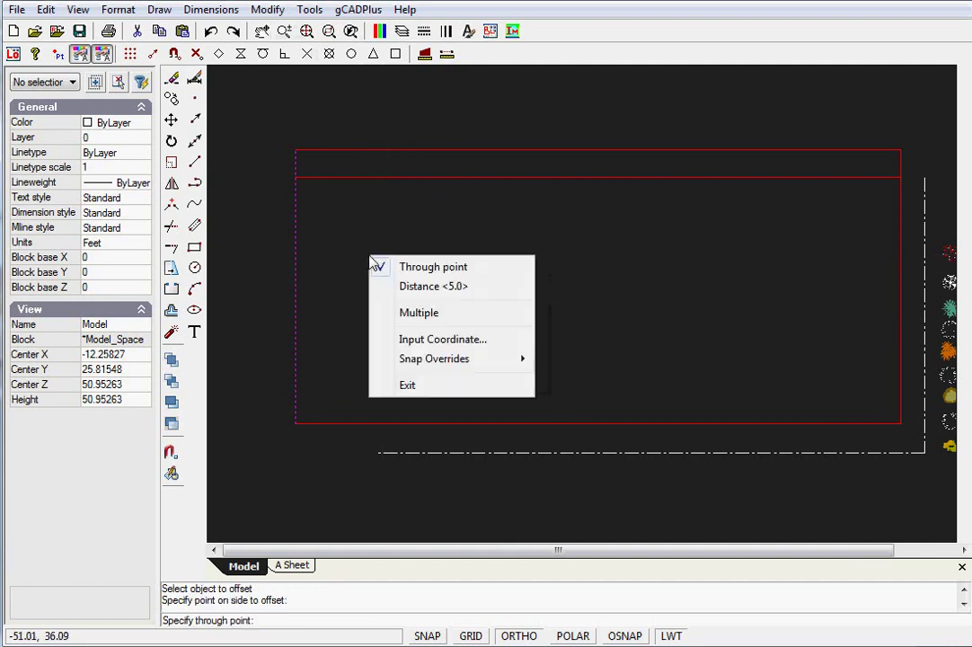
{"action": "left_click", "coordinate": [421, 287]}
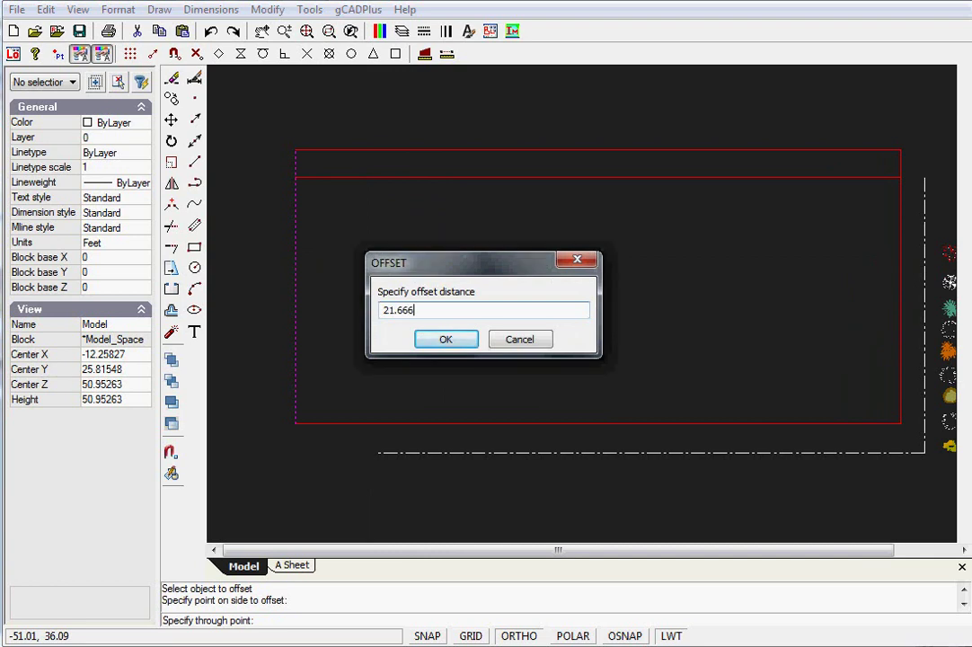
{"action": "left_click", "coordinate": [449, 346]}
{"action": "left_click", "coordinate": [359, 277]}
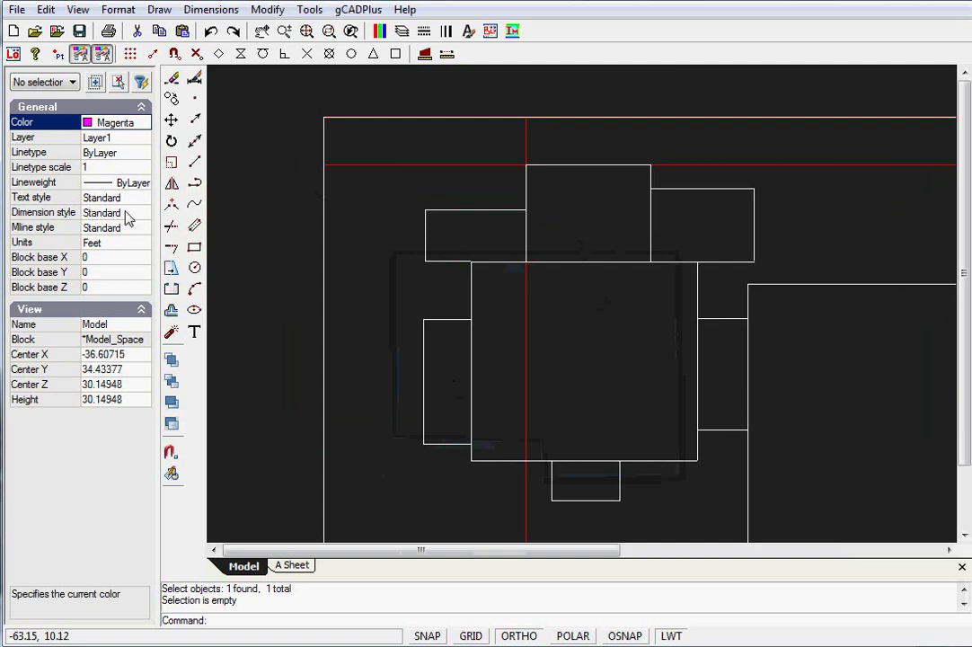
Draw a 13.5-foot magenta line from the red guide intersection along the house's top edge.
{"action": "left_click", "coordinate": [196, 165]}
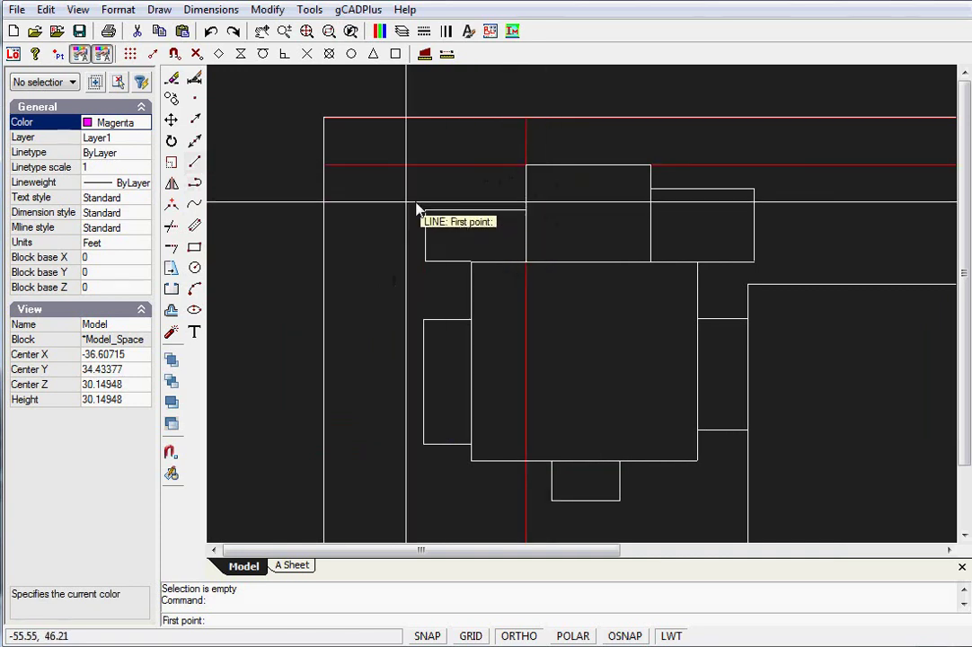
{"action": "left_click", "coordinate": [306, 54]}
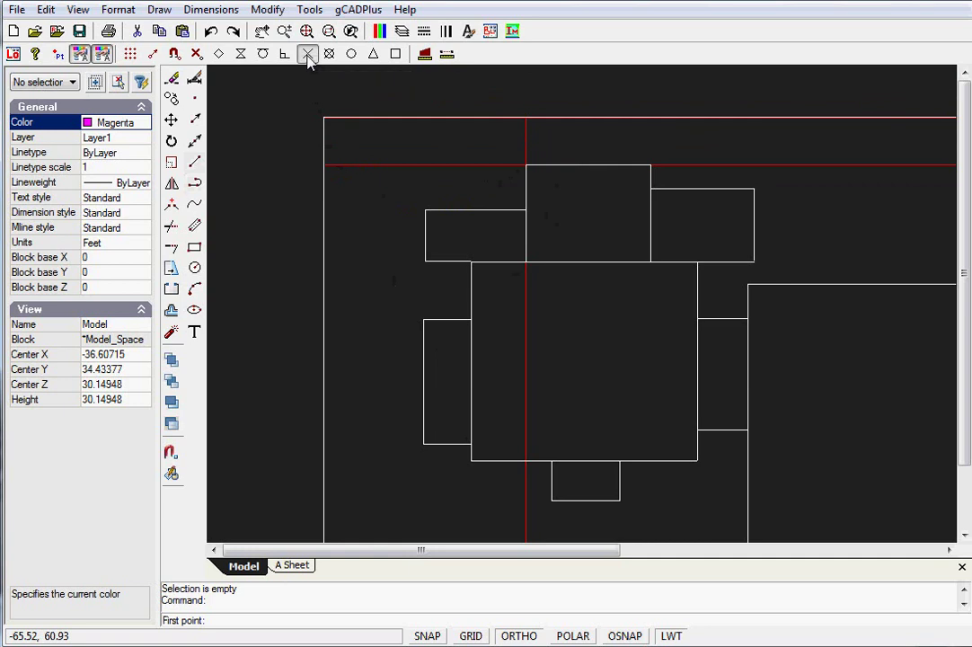
{"action": "left_click", "coordinate": [526, 166]}
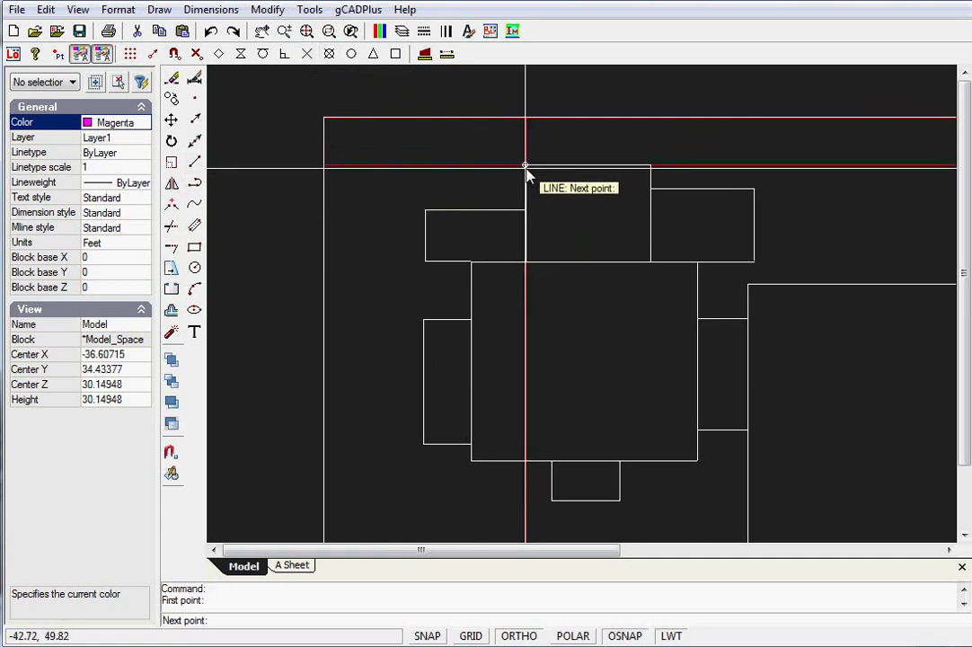
{"action": "scroll", "coordinate": [591, 200], "scroll_direction": "up", "scroll_amount": 1}
{"action": "scroll", "coordinate": [591, 190], "scroll_direction": "up", "scroll_amount": 1}
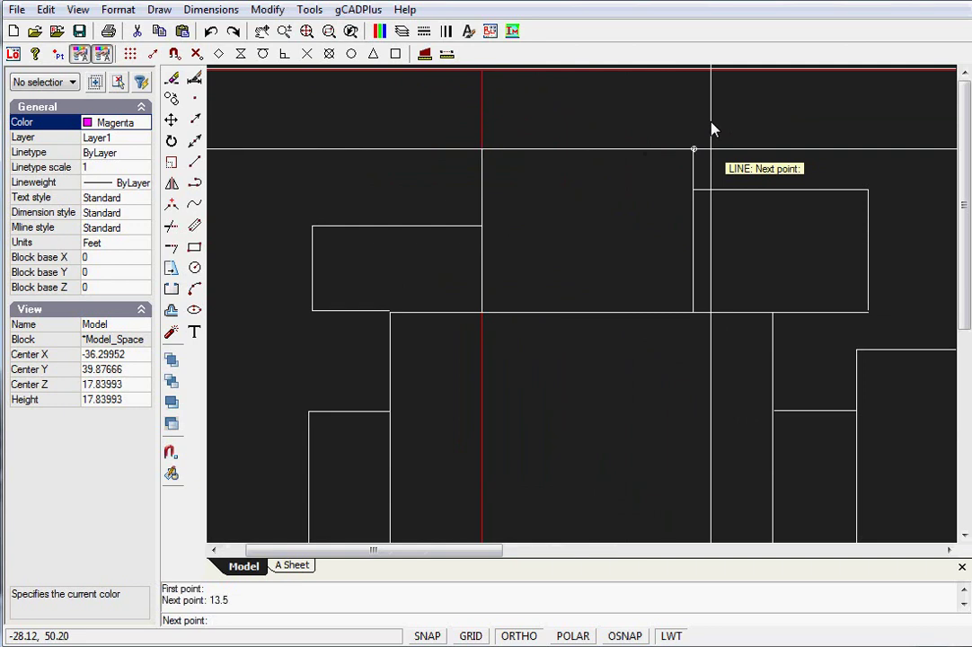
{"action": "right_click", "coordinate": [734, 151]}
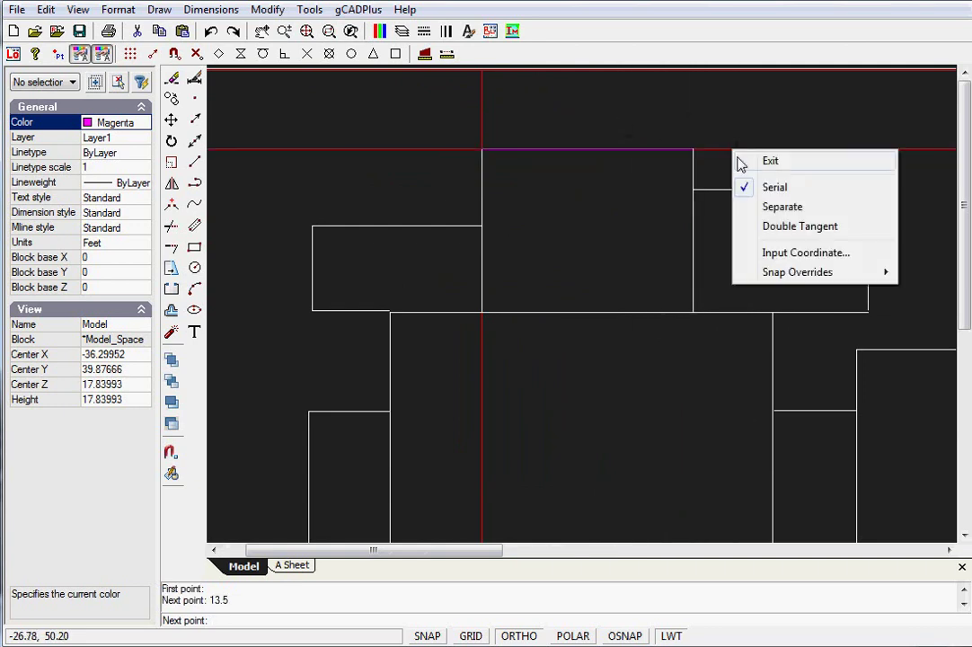
{"action": "left_click", "coordinate": [770, 164]}
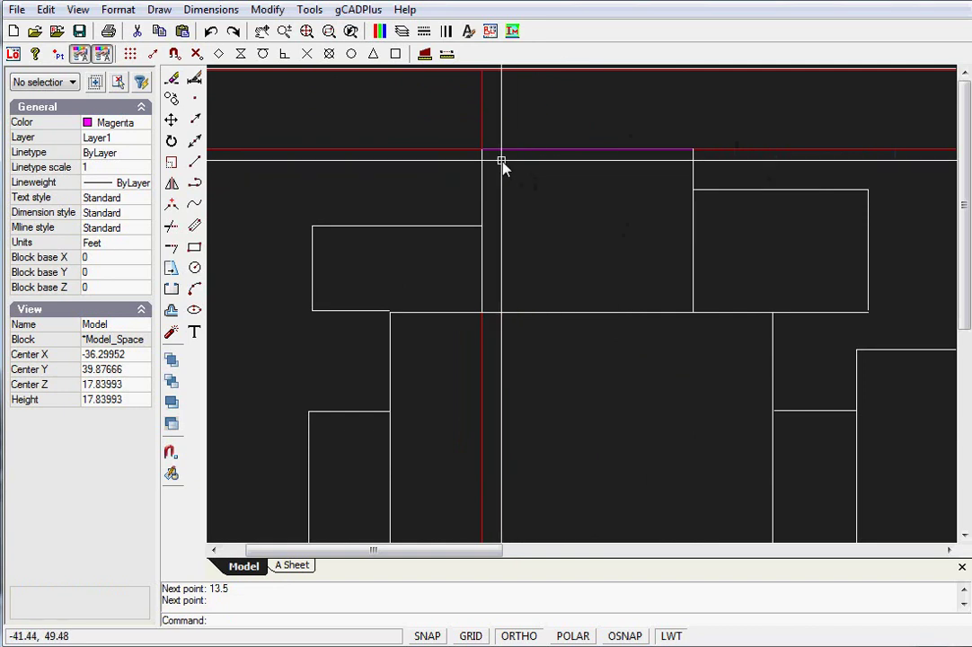
{"action": "left_click", "coordinate": [593, 150]}
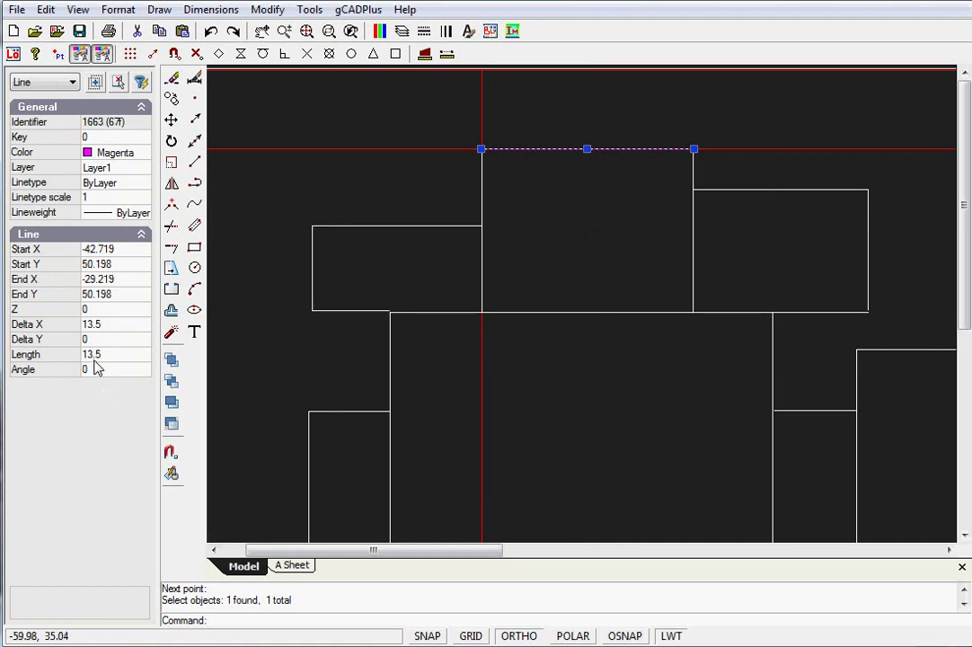
{"action": "key", "text": "Escape"}
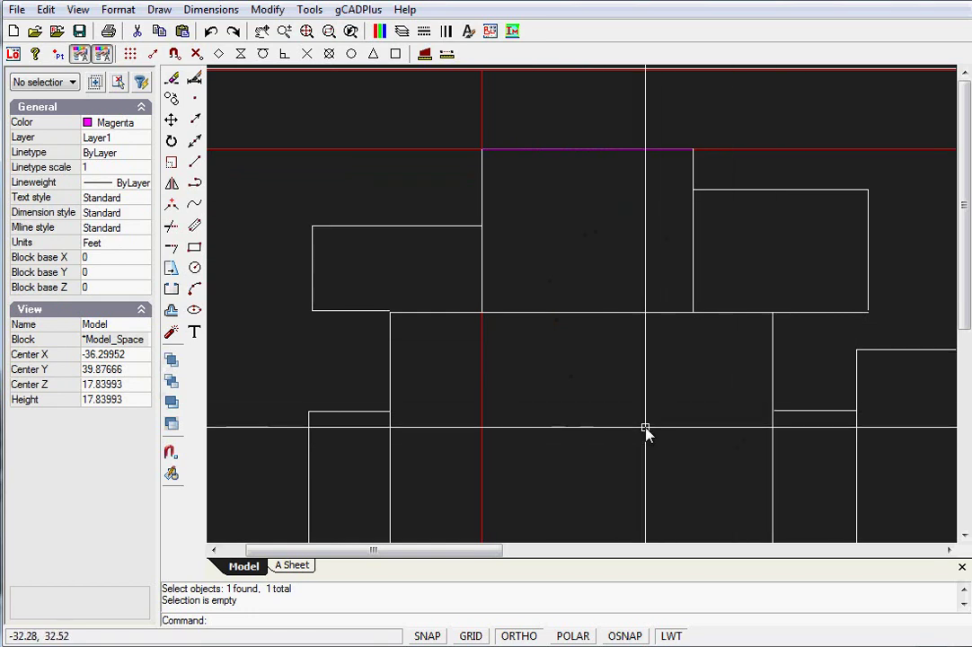
{"action": "scroll", "coordinate": [443, 395], "scroll_direction": "down", "scroll_amount": 3}
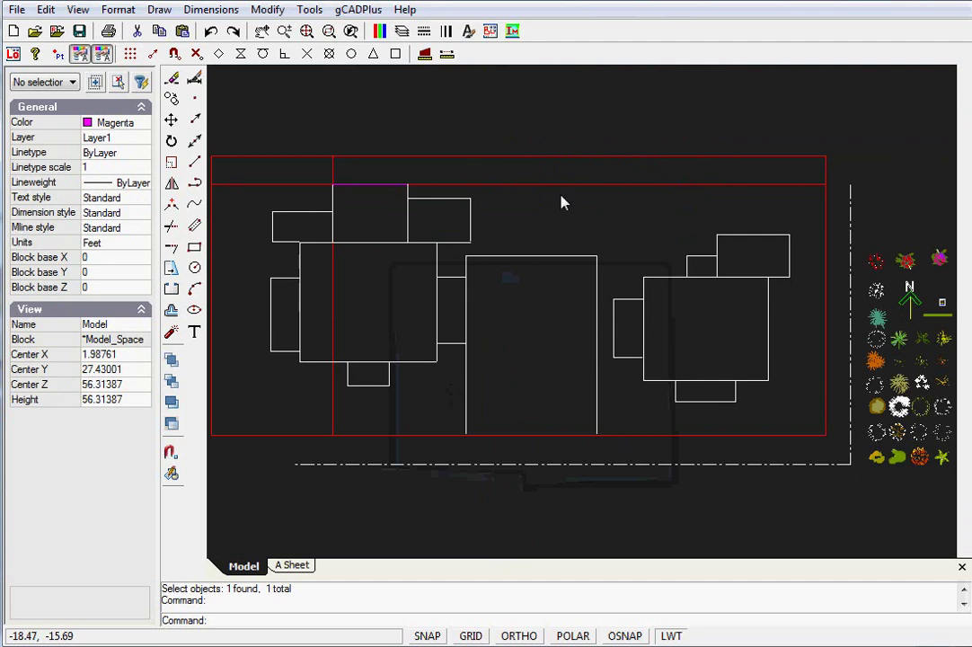
Erase the horizontal and vertical red guide lines.
{"action": "left_click", "coordinate": [532, 186]}
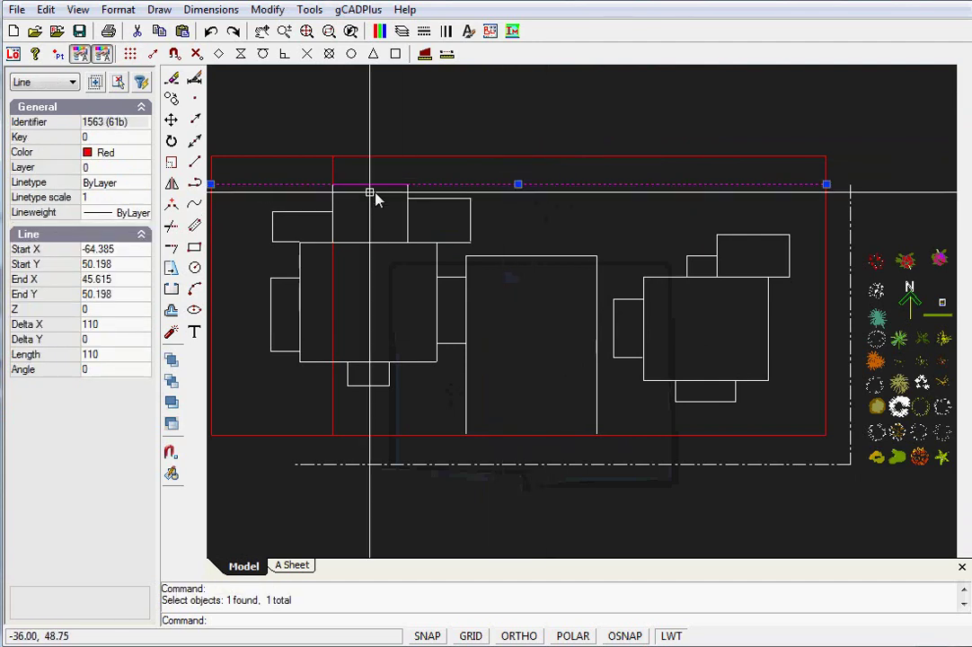
{"action": "left_click", "coordinate": [333, 173]}
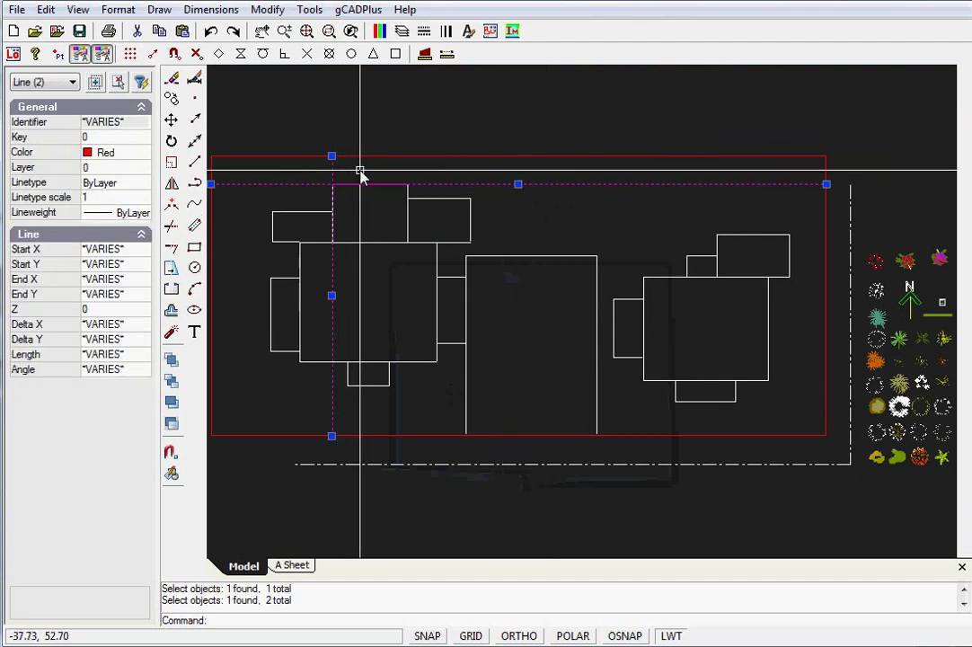
{"action": "right_click", "coordinate": [360, 175]}
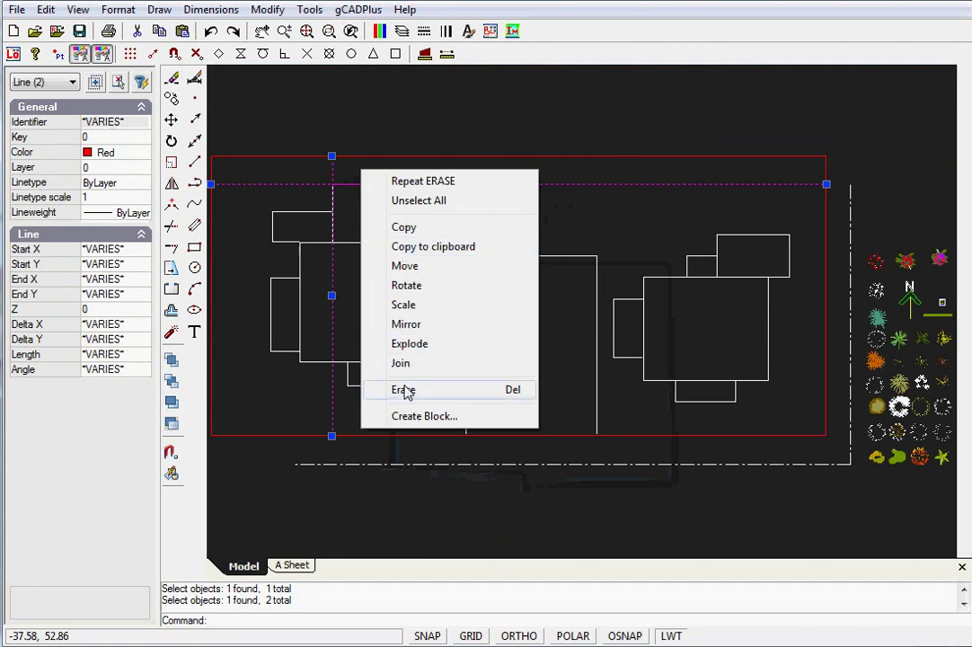
{"action": "left_click", "coordinate": [403, 390]}
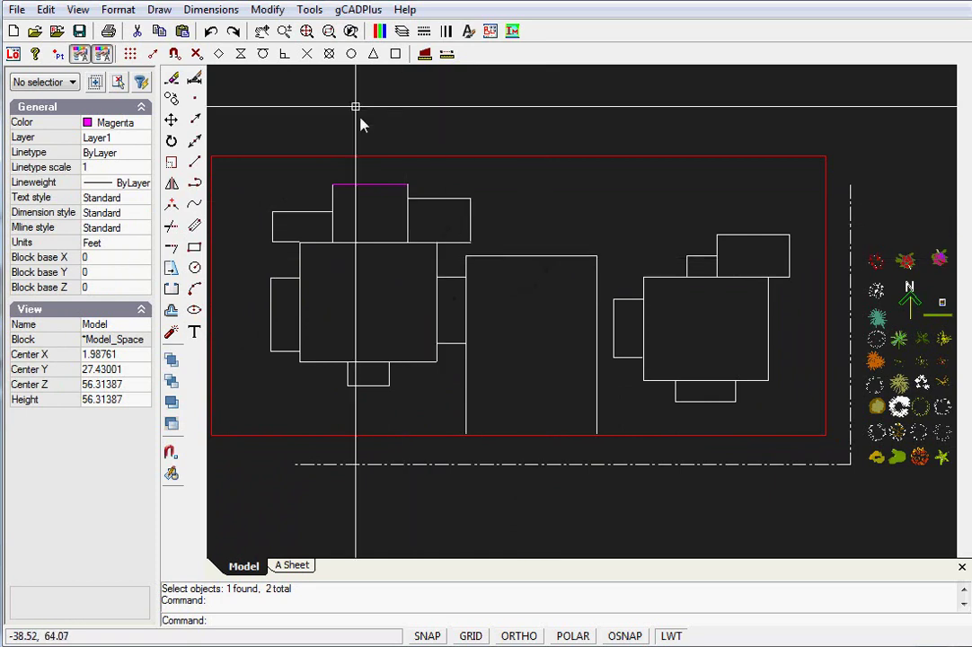
{"action": "left_click", "coordinate": [359, 10]}
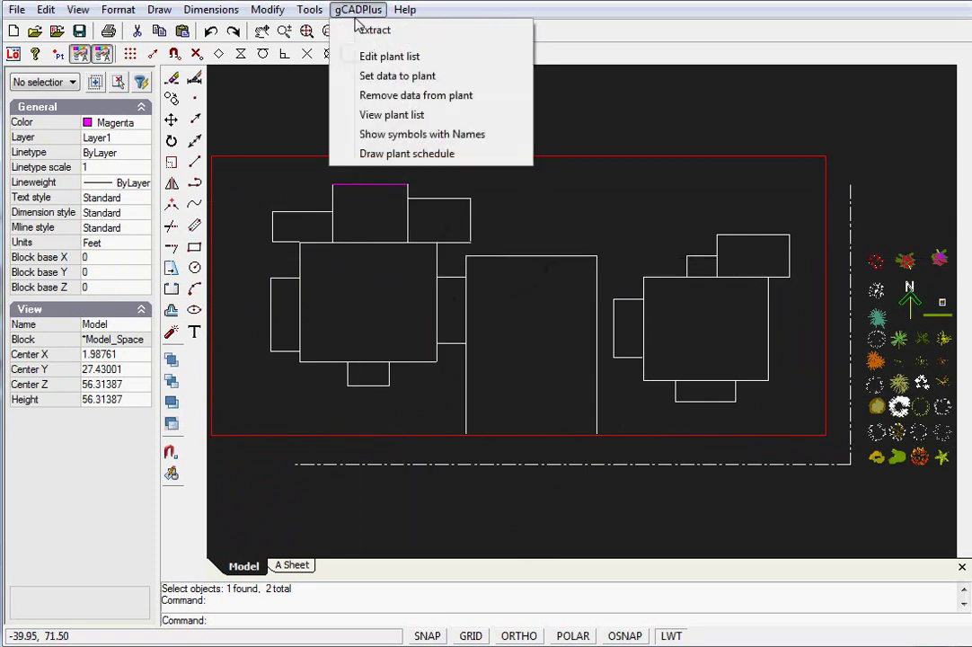
{"action": "left_click", "coordinate": [391, 58]}
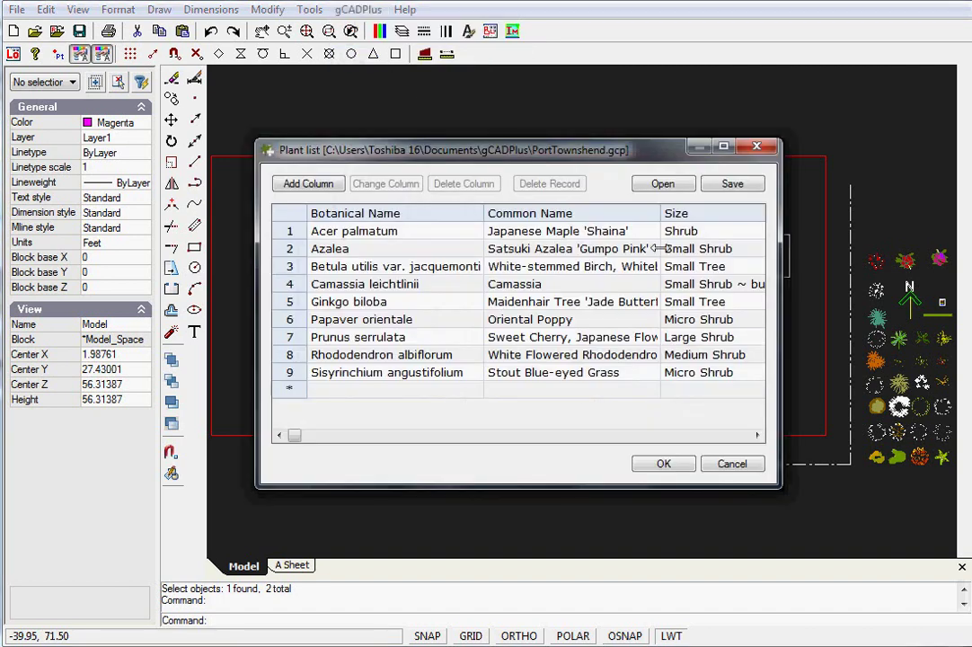
{"action": "left_click", "coordinate": [663, 184]}
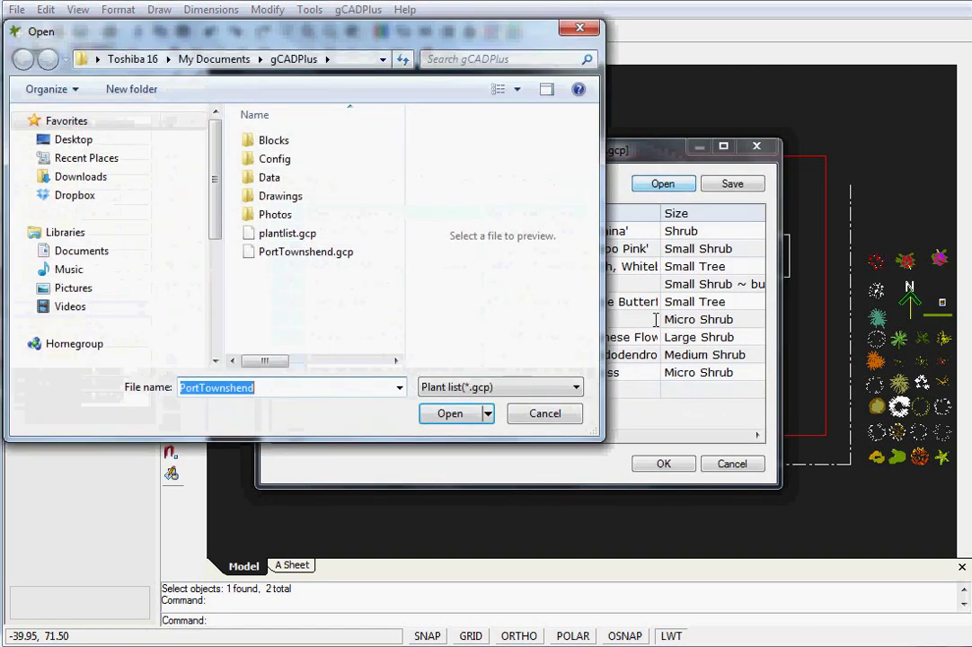
{"action": "left_click", "coordinate": [254, 256]}
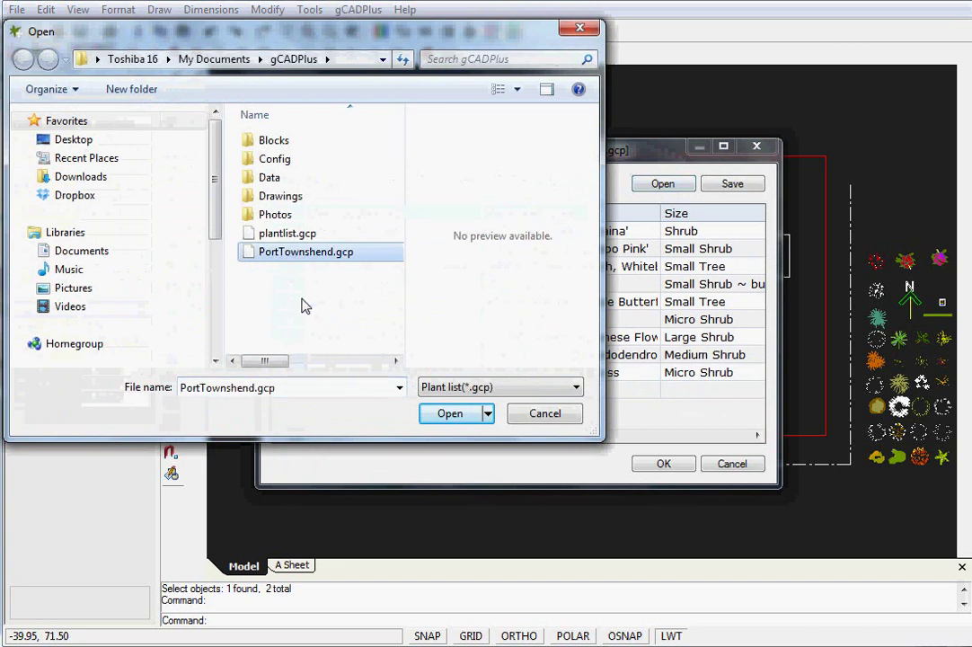
{"action": "left_click", "coordinate": [448, 420]}
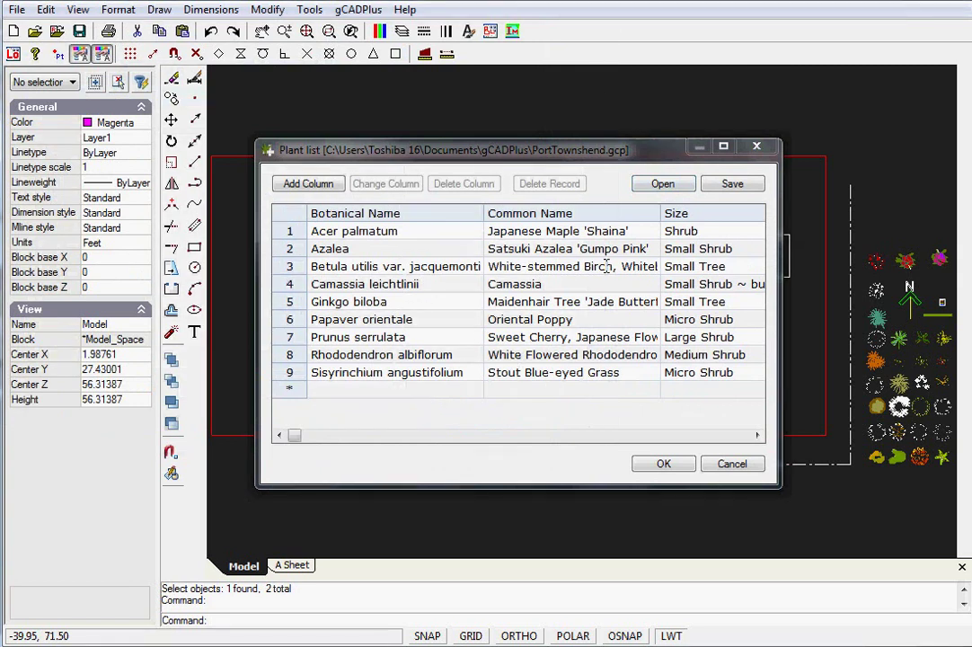
{"action": "left_click_drag", "start_coordinate": [777, 324], "coordinate": [926, 310]}
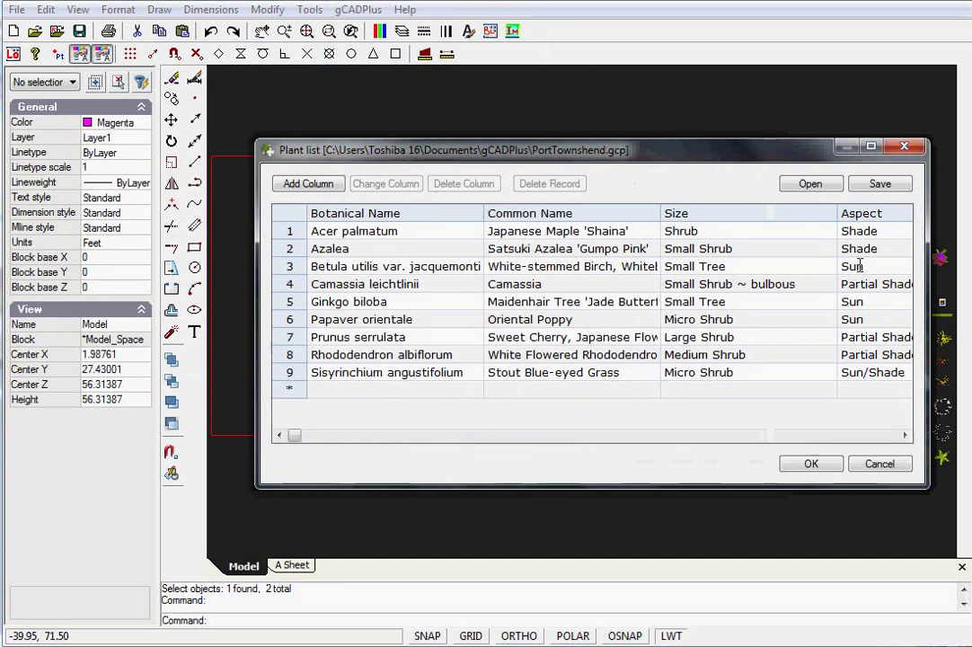
{"action": "left_click", "coordinate": [877, 466]}
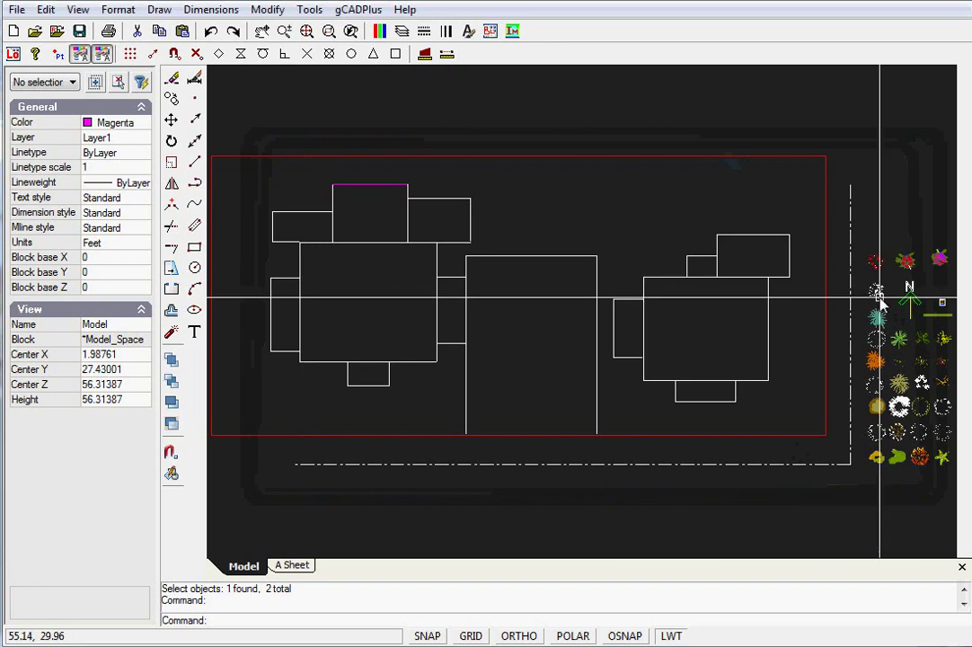
Select the Betula alba tree symbol and pan toward the boundary's top-left corner.
{"action": "scroll", "coordinate": [870, 279], "scroll_direction": "up", "scroll_amount": 6}
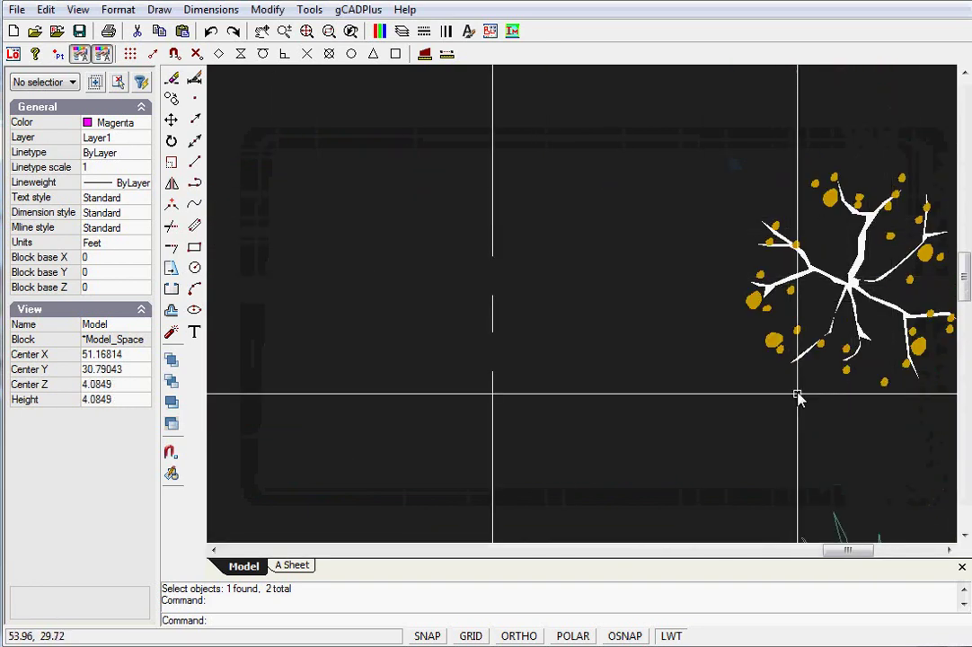
{"action": "scroll", "coordinate": [799, 395], "scroll_direction": "down", "scroll_amount": 3}
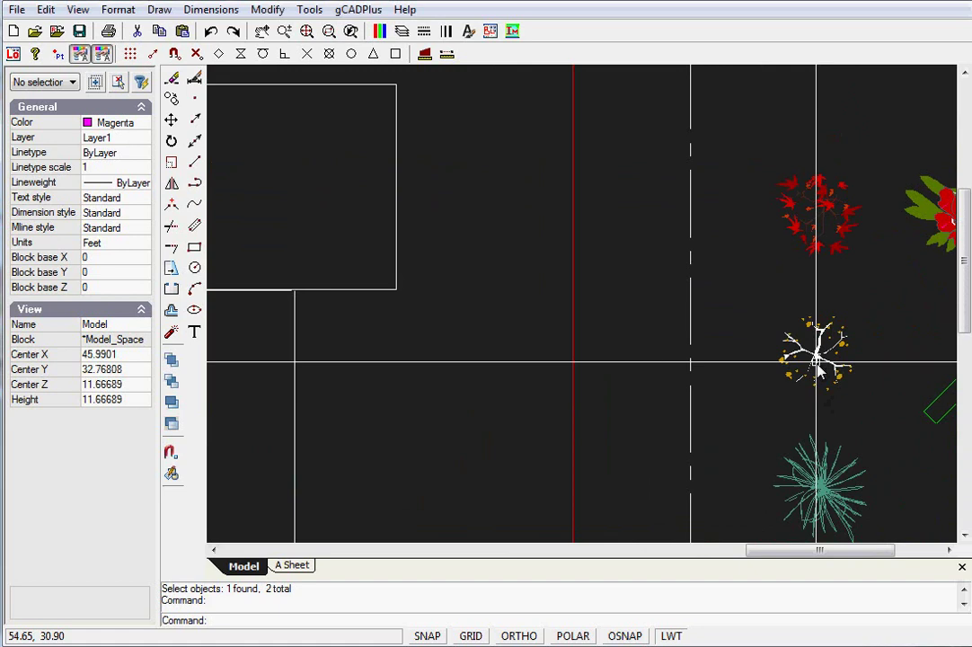
{"action": "left_click", "coordinate": [818, 359]}
{"action": "right_click", "coordinate": [817, 359]}
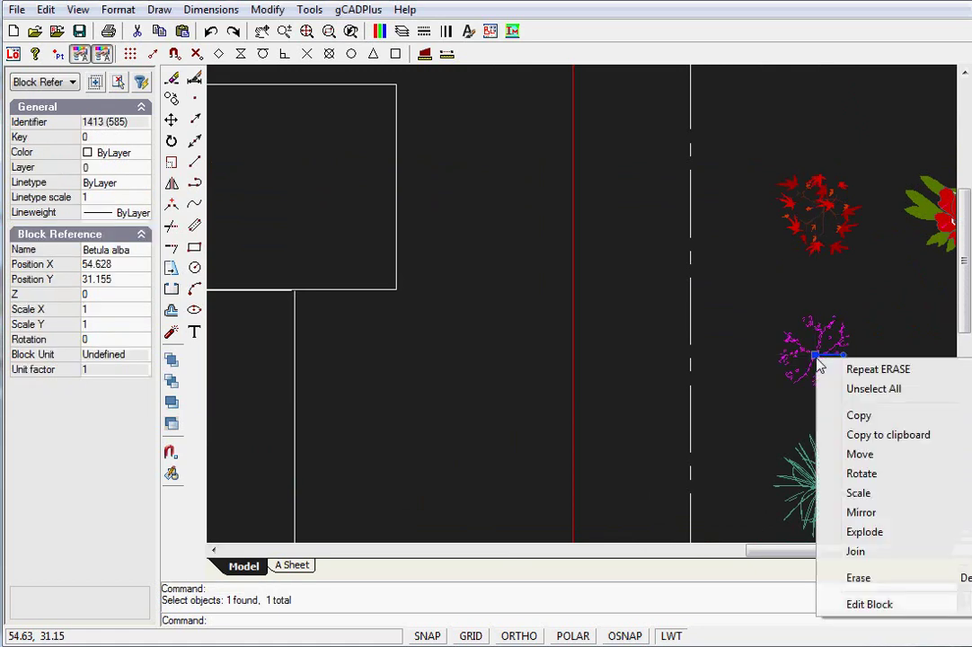
{"action": "left_click", "coordinate": [859, 415]}
{"action": "scroll", "coordinate": [562, 402], "scroll_direction": "down", "scroll_amount": 4}
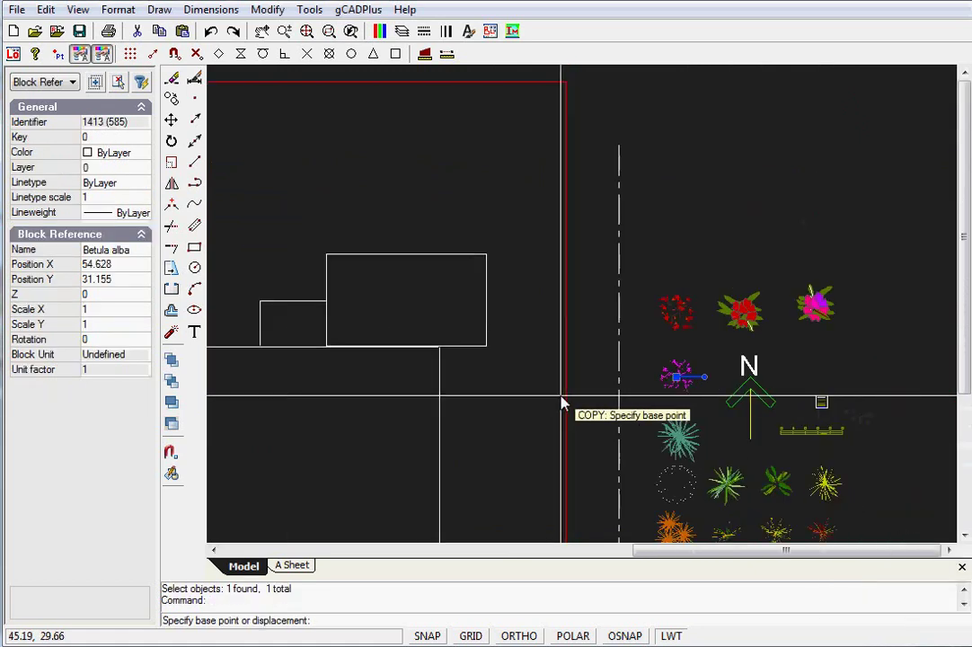
{"action": "scroll", "coordinate": [563, 402], "scroll_direction": "down", "scroll_amount": 2}
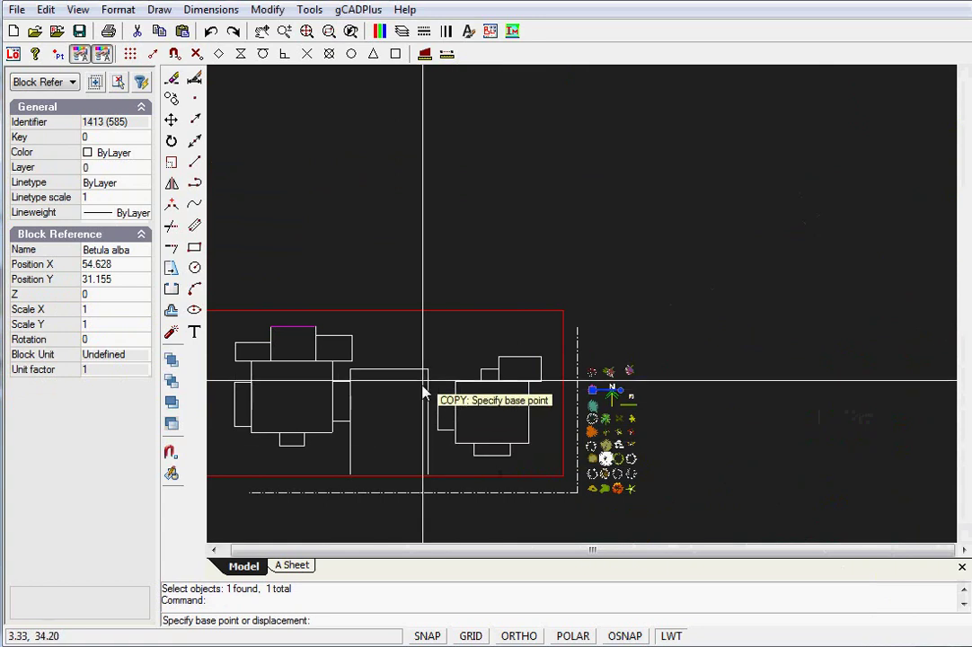
{"action": "left_click", "coordinate": [261, 31]}
{"action": "mouse_move", "coordinate": [319, 126]}
{"action": "left_mouse_down"}
{"action": "mouse_move", "coordinate": [466, 203]}
{"action": "mouse_move", "coordinate": [531, 187]}
{"action": "left_mouse_up"}
{"action": "key", "text": "Escape"}
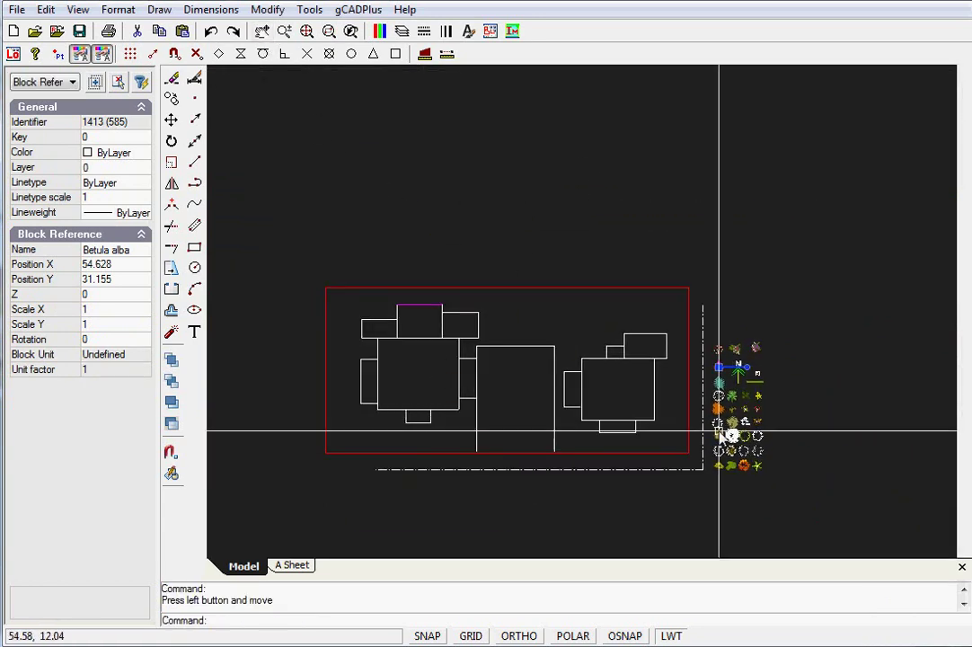
Copy the Betula alba symbol to the red boundary's top-left corner.
{"action": "right_click", "coordinate": [719, 367]}
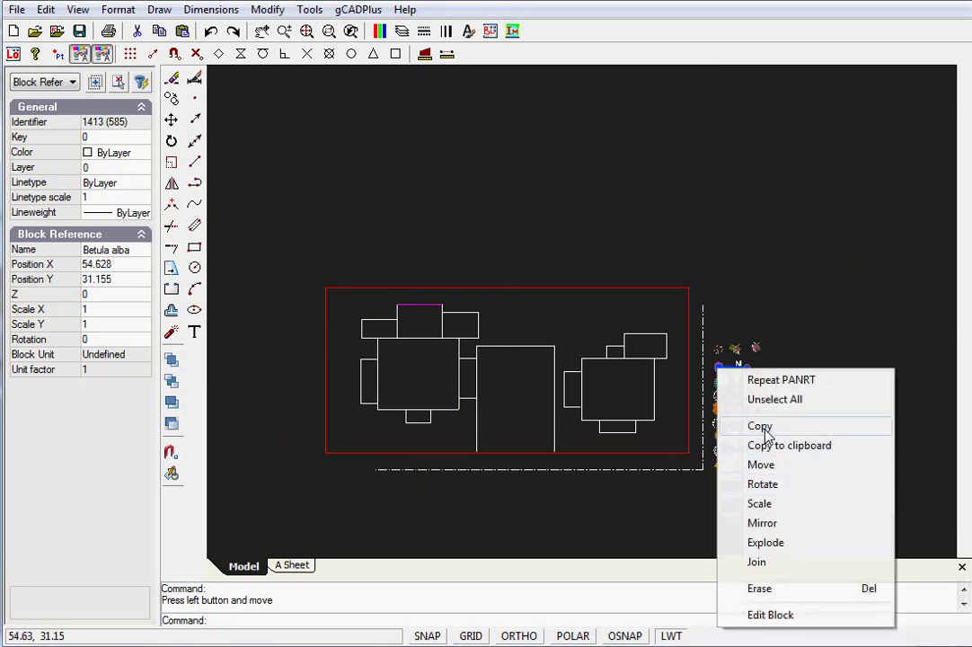
{"action": "left_click", "coordinate": [759, 426]}
{"action": "left_click", "coordinate": [718, 367]}
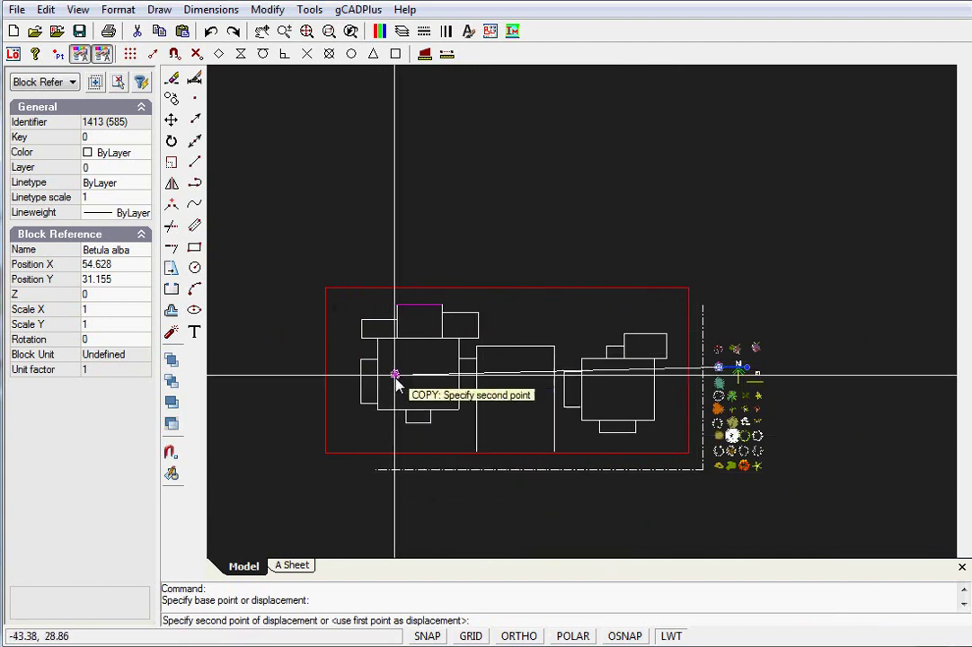
{"action": "left_click", "coordinate": [332, 294]}
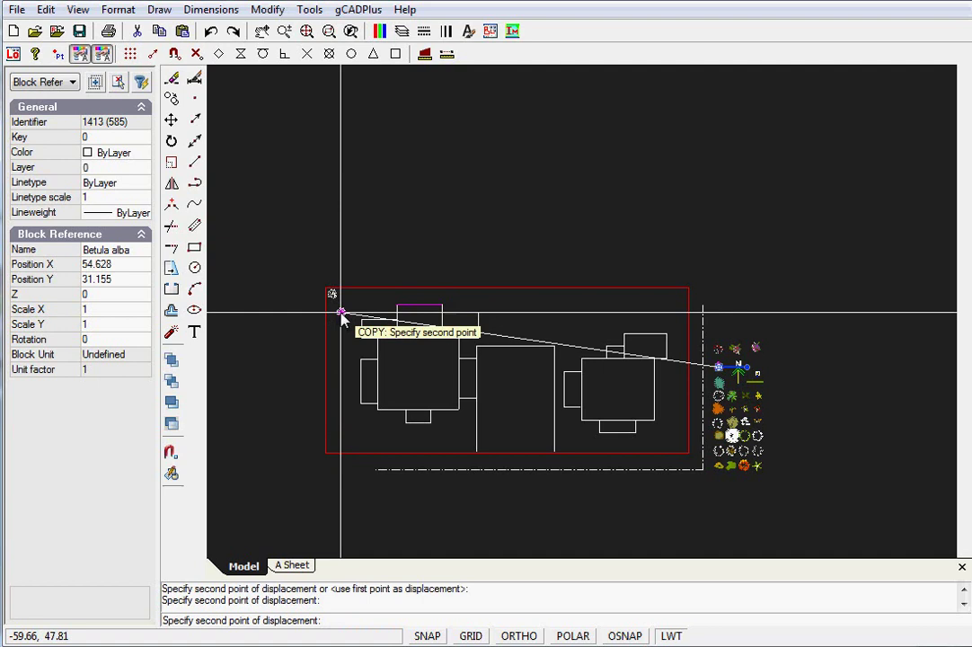
{"action": "right_click", "coordinate": [341, 314]}
{"action": "left_click", "coordinate": [408, 328]}
{"action": "scroll", "coordinate": [333, 299], "scroll_direction": "up", "scroll_amount": 2}
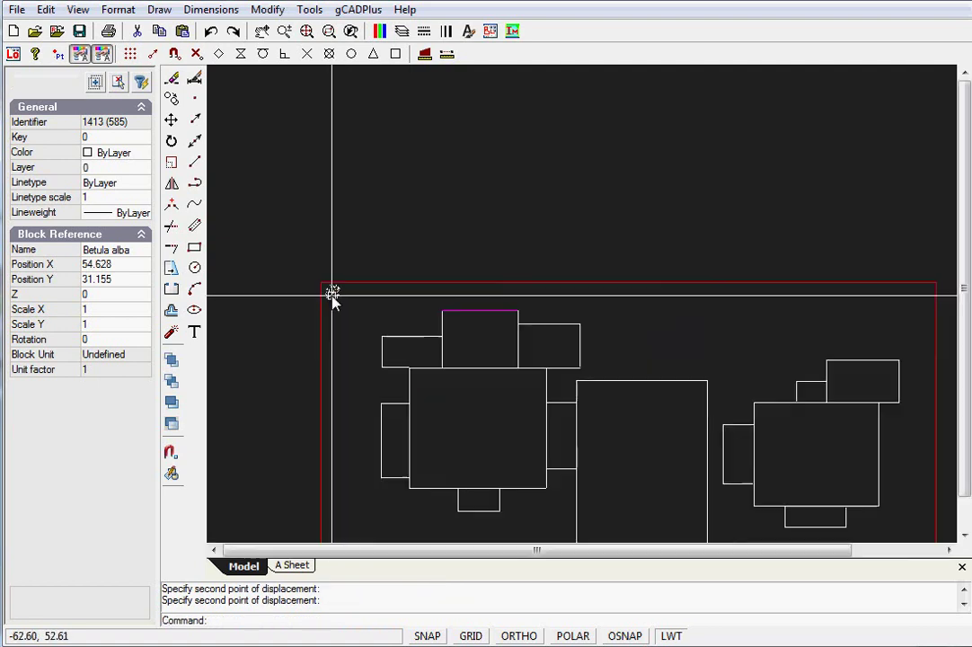
{"action": "scroll", "coordinate": [332, 299], "scroll_direction": "up", "scroll_amount": 5}
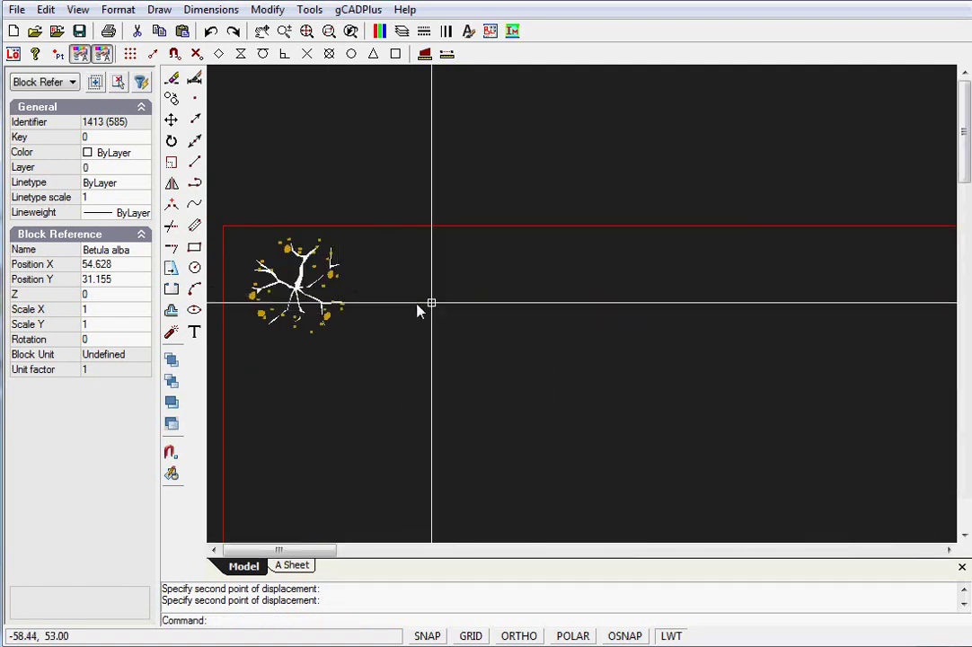
{"action": "scroll", "coordinate": [648, 354], "scroll_direction": "down", "scroll_amount": 3}
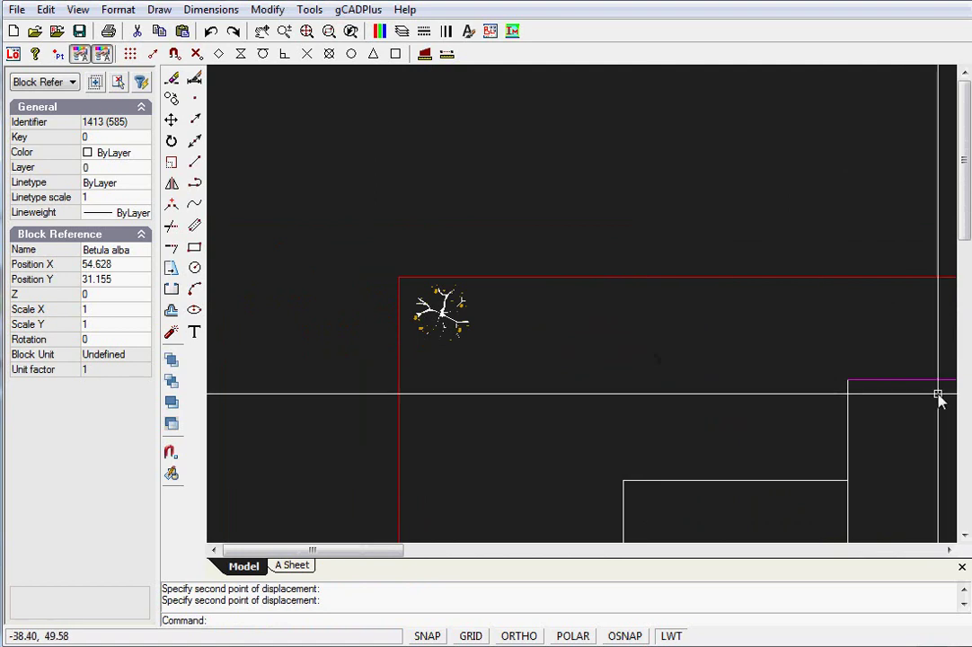
{"action": "mouse_move", "coordinate": [966, 236]}
{"action": "left_mouse_down"}
{"action": "mouse_move", "coordinate": [967, 261]}
{"action": "mouse_move", "coordinate": [969, 238]}
{"action": "left_mouse_up"}
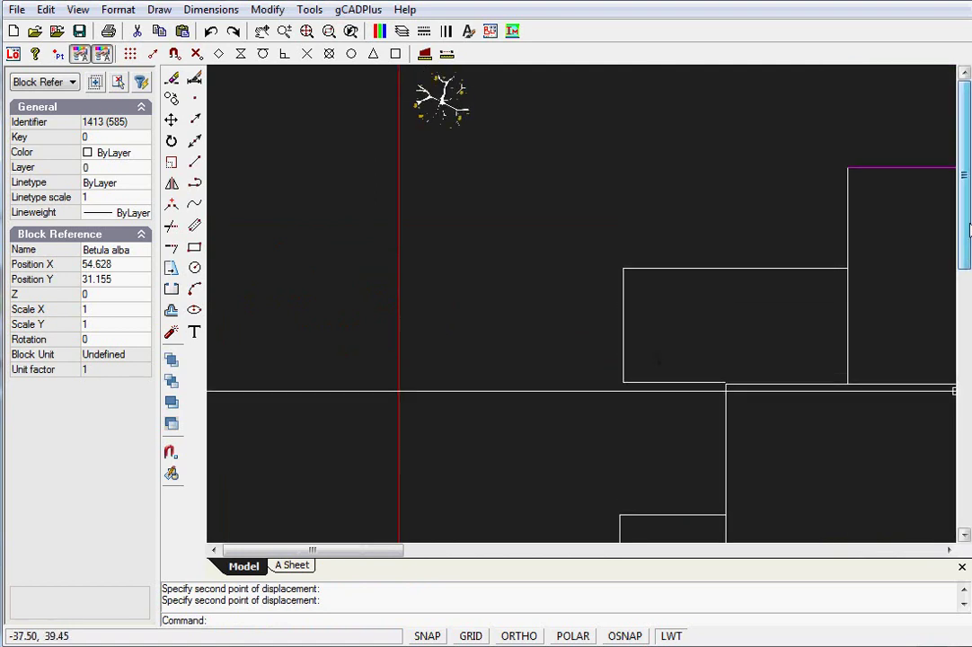
Measure the copied birch tree's size with the Distance tool.
{"action": "left_click", "coordinate": [310, 9]}
{"action": "left_click", "coordinate": [326, 34]}
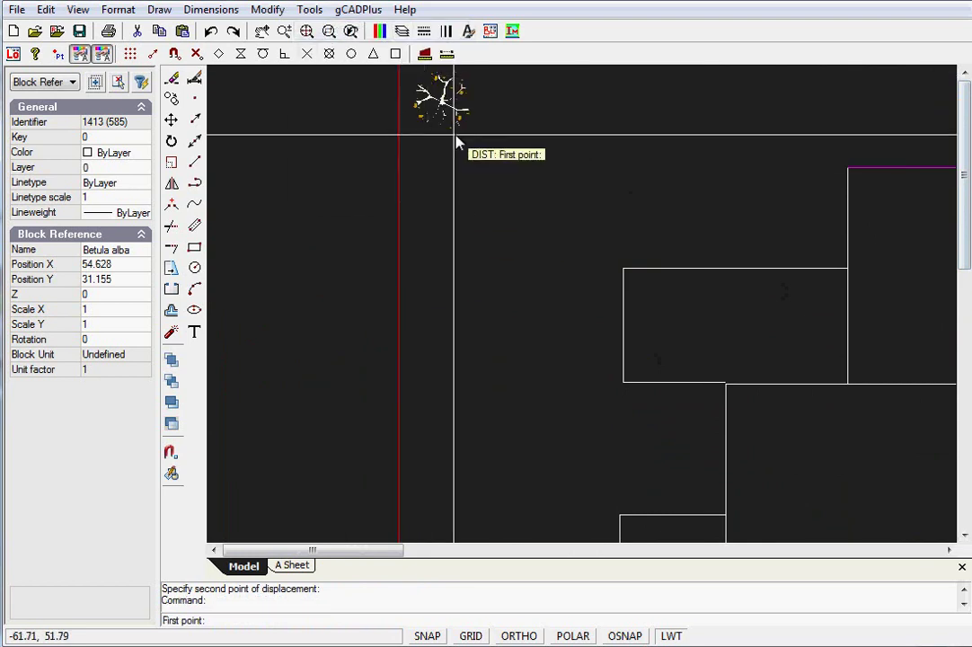
{"action": "left_click", "coordinate": [417, 100]}
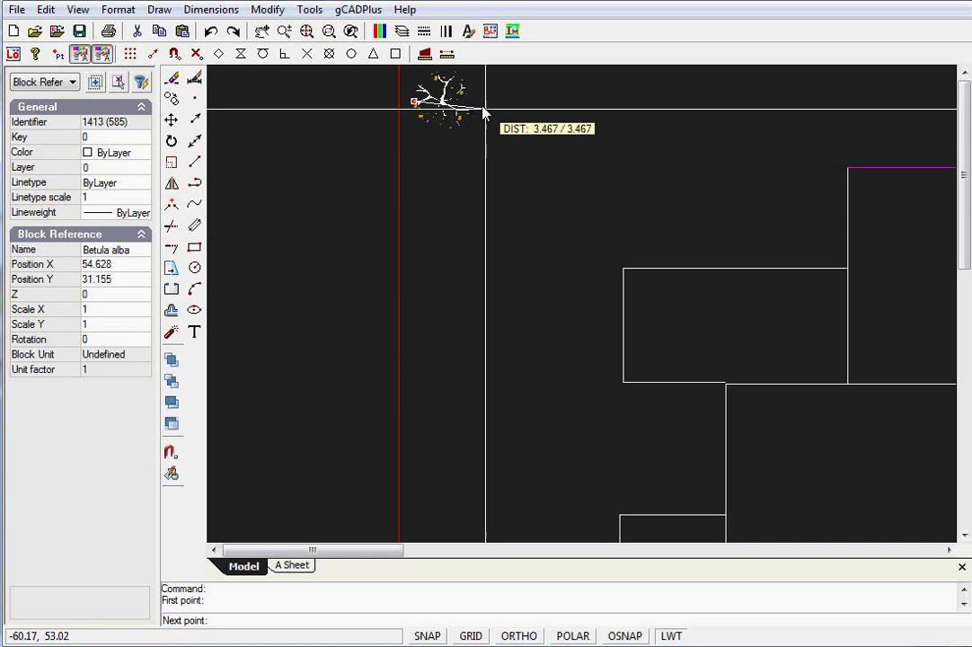
{"action": "key", "text": "Escape"}
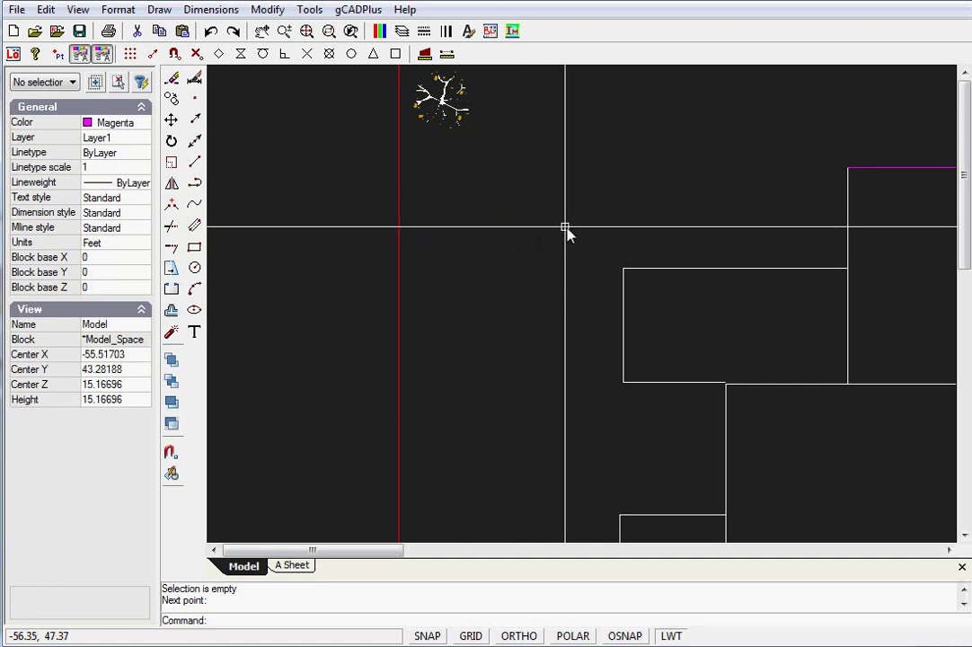
Scale the copied birch tree by a factor of 4 about its centre.
{"action": "left_click", "coordinate": [443, 104]}
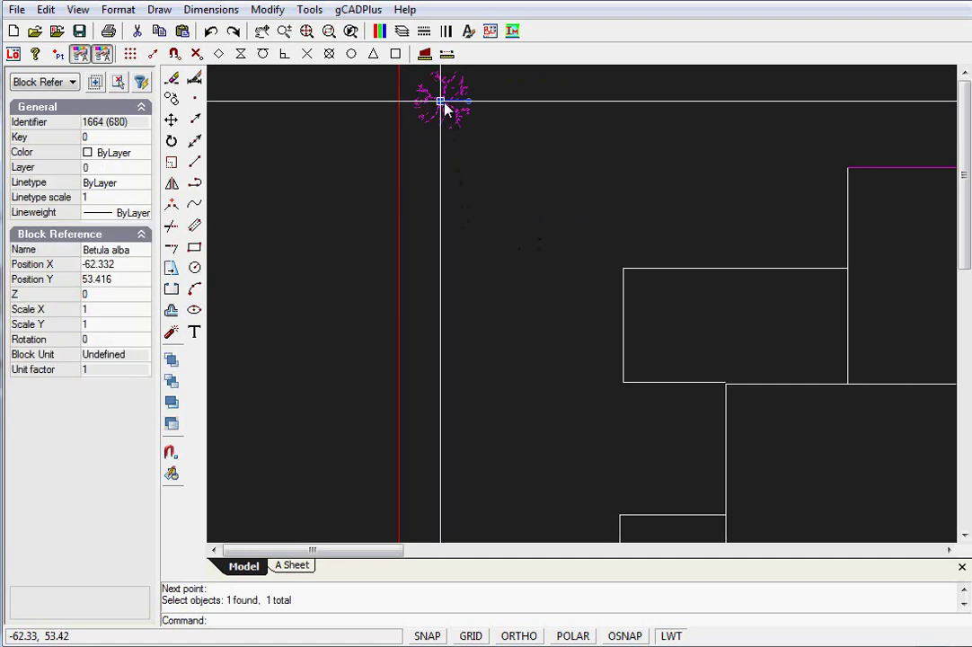
{"action": "right_click", "coordinate": [443, 103]}
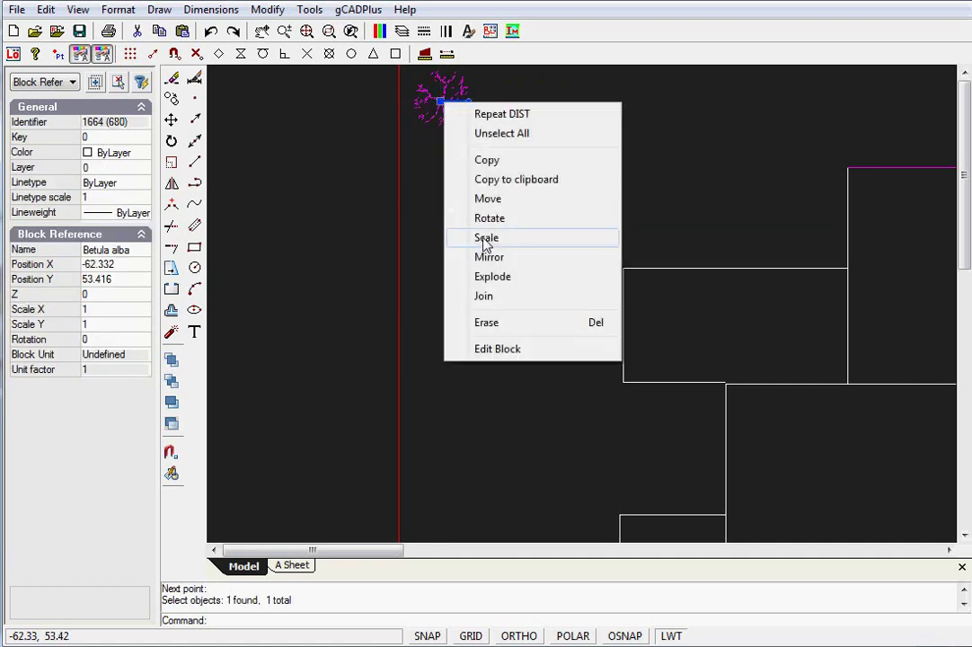
{"action": "left_click", "coordinate": [477, 239]}
{"action": "left_click", "coordinate": [446, 106]}
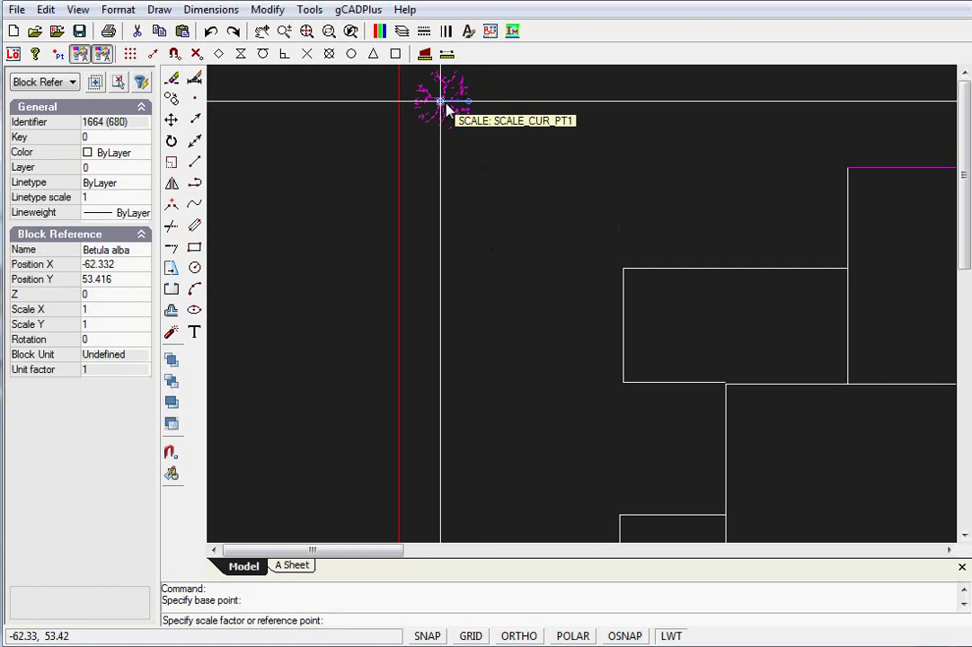
{"action": "key", "text": "Return"}
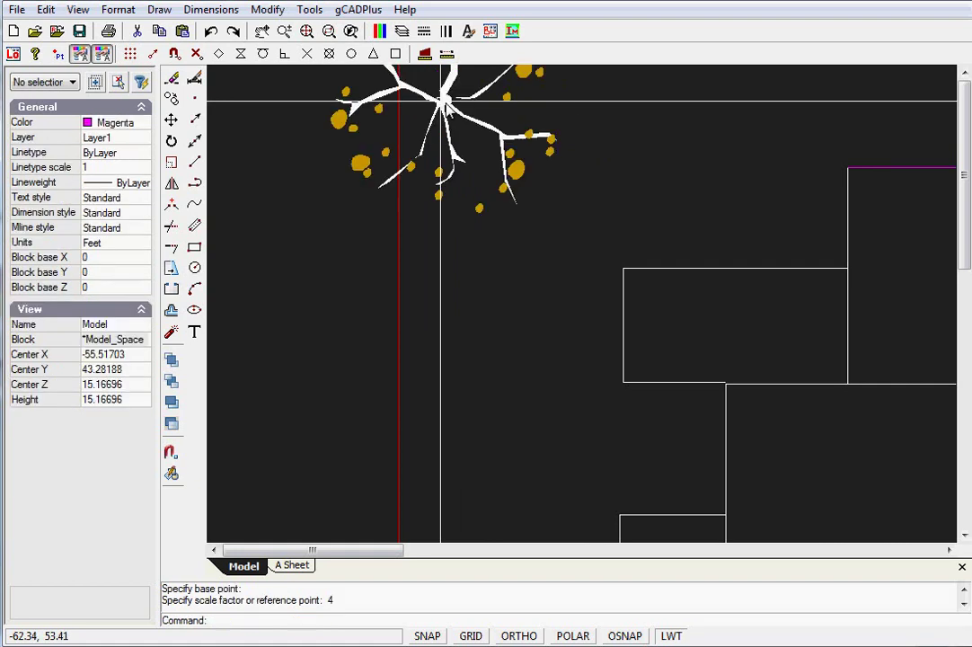
{"action": "scroll", "coordinate": [440, 101], "scroll_direction": "down", "scroll_amount": 2}
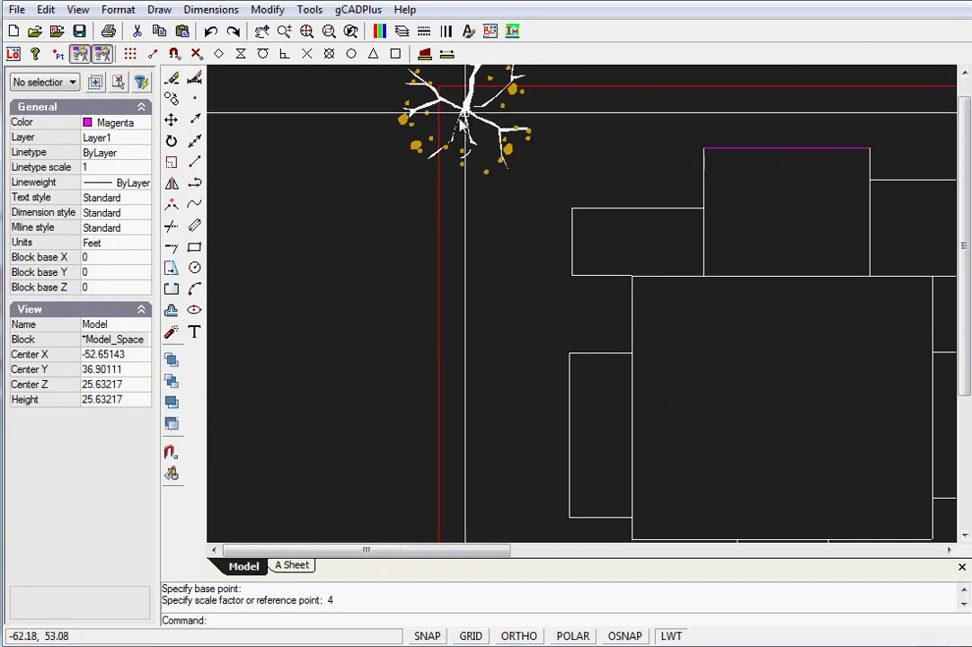
{"action": "left_click", "coordinate": [470, 107]}
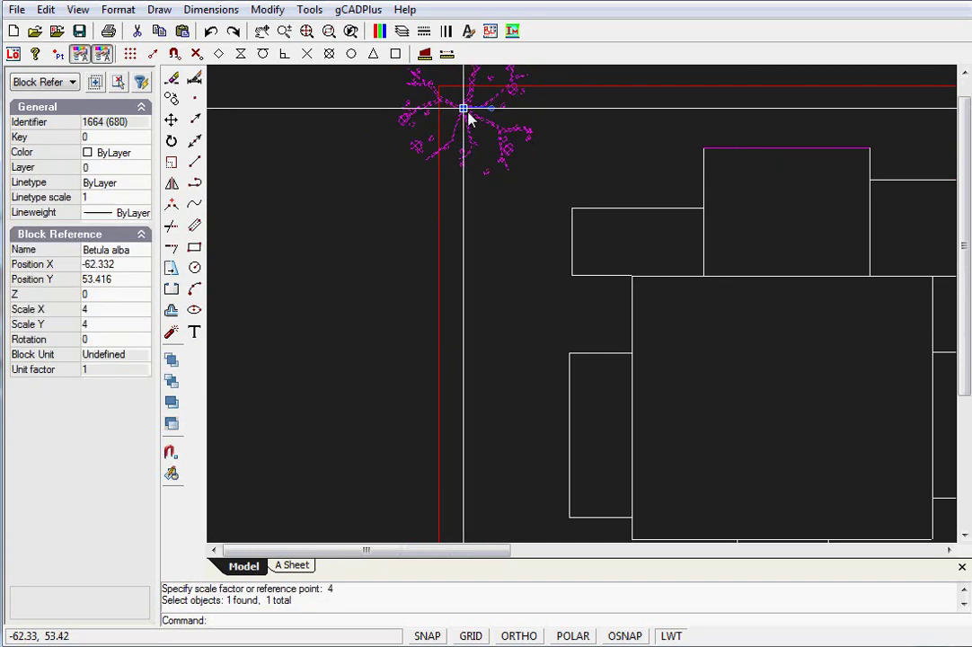
Place two copies of the enlarged birch tree below the original, then deselect all.
{"action": "right_click", "coordinate": [488, 228]}
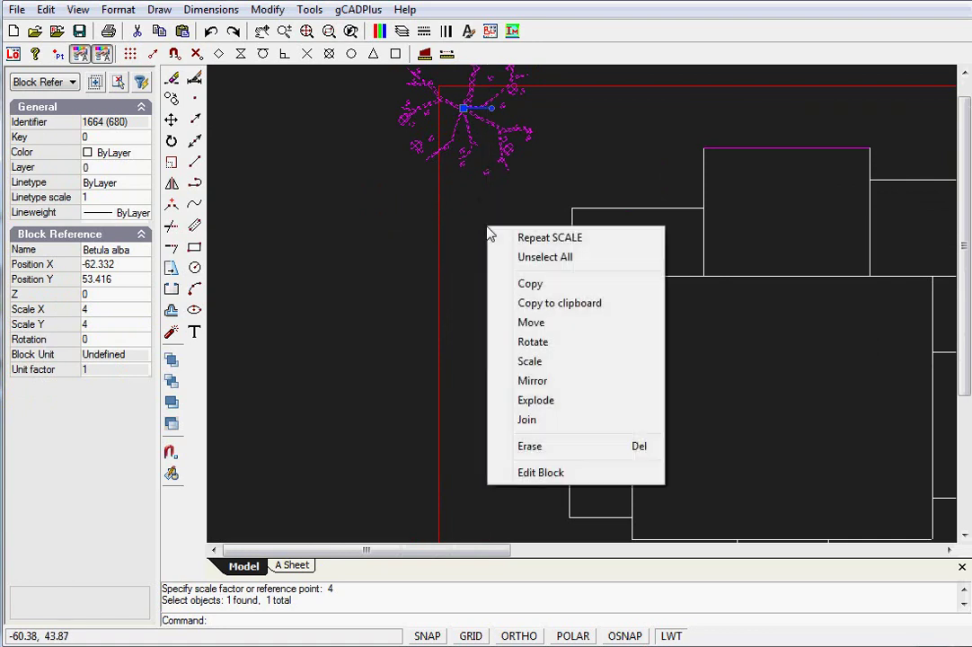
{"action": "left_click", "coordinate": [556, 283]}
{"action": "left_click", "coordinate": [461, 108]}
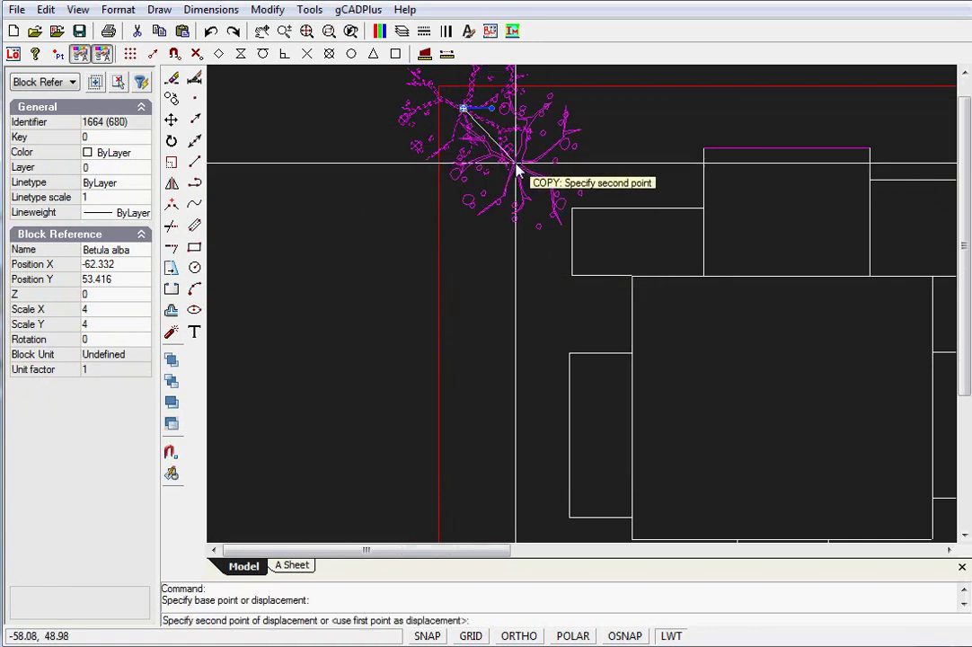
{"action": "left_click", "coordinate": [477, 239]}
{"action": "left_click", "coordinate": [473, 250]}
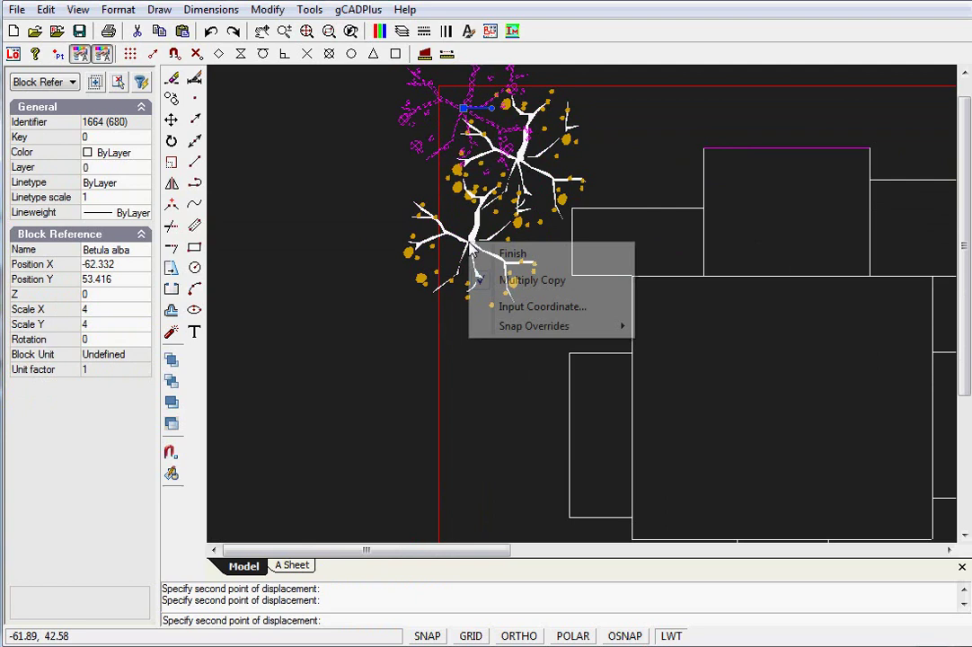
{"action": "right_click", "coordinate": [471, 245]}
{"action": "left_click", "coordinate": [525, 258]}
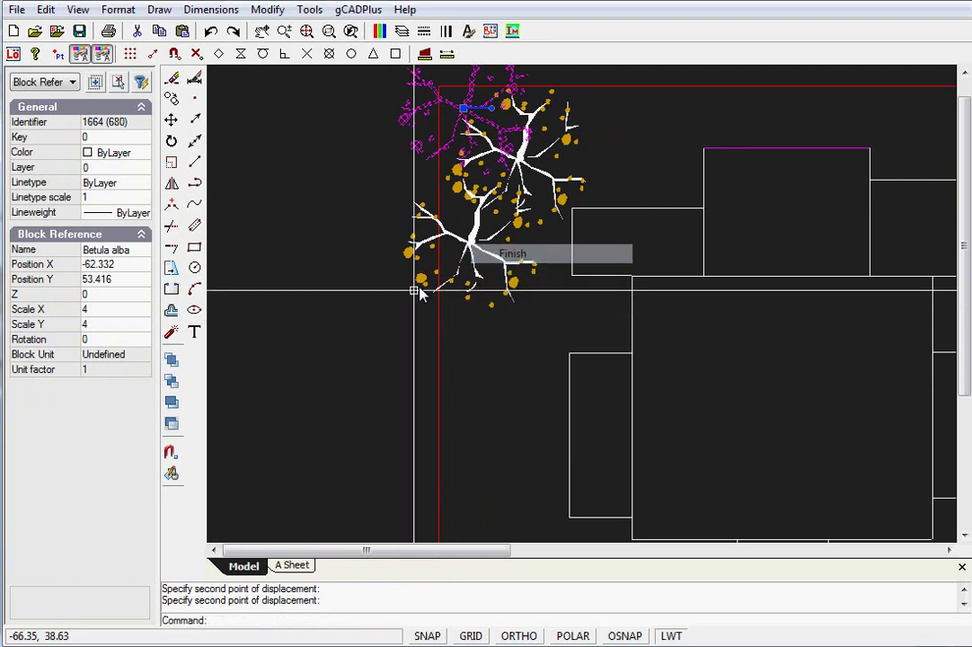
{"action": "right_click", "coordinate": [323, 218]}
{"action": "left_click", "coordinate": [362, 242]}
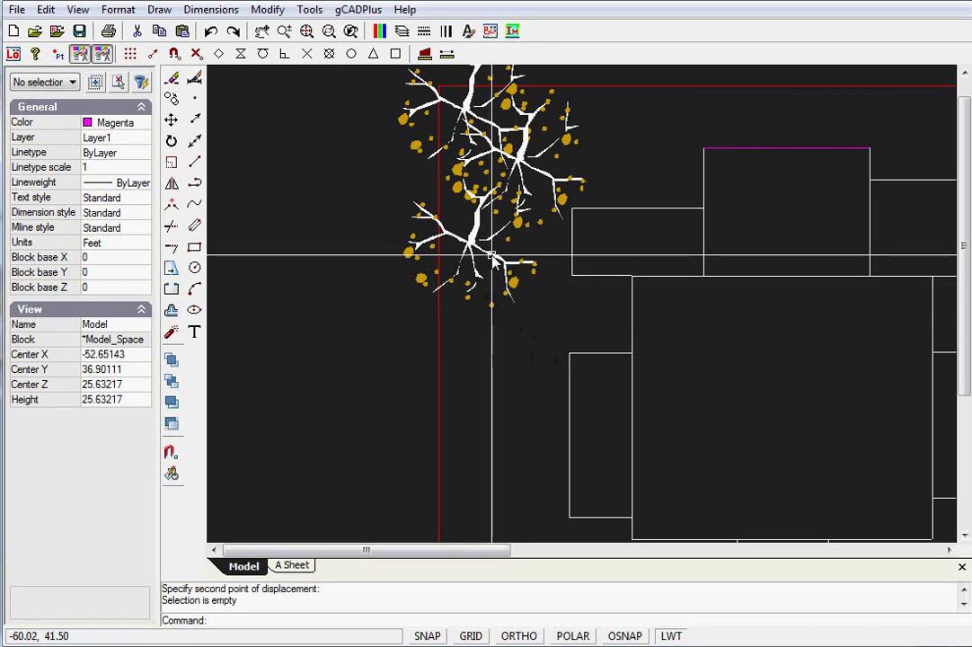
Rotate the lowest Betula alba birch copy about 27°, then deselect both trees.
{"action": "left_click", "coordinate": [464, 283]}
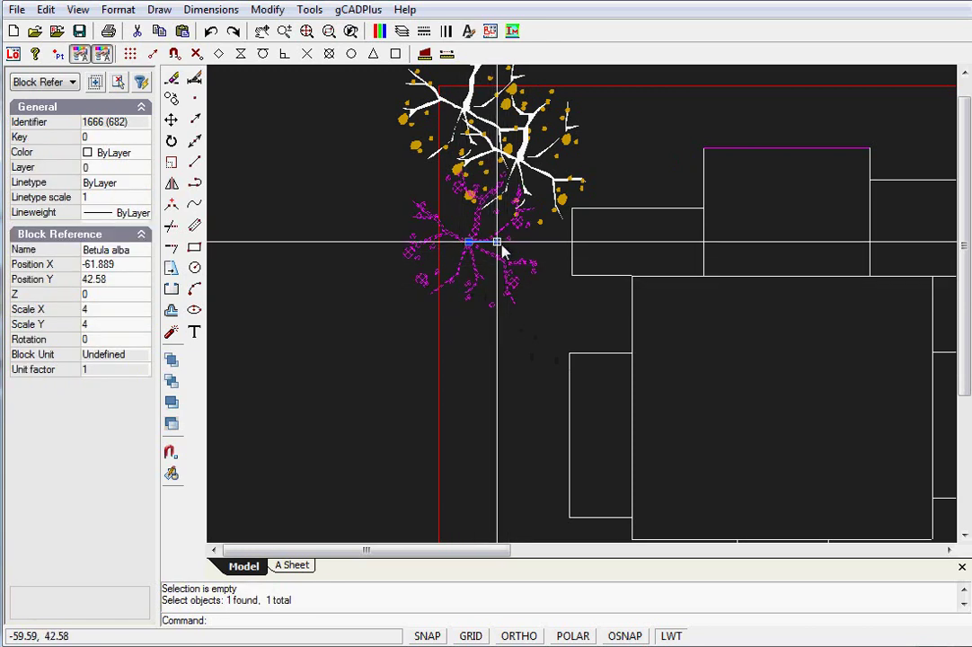
{"action": "left_click_drag", "start_coordinate": [497, 243], "coordinate": [565, 150]}
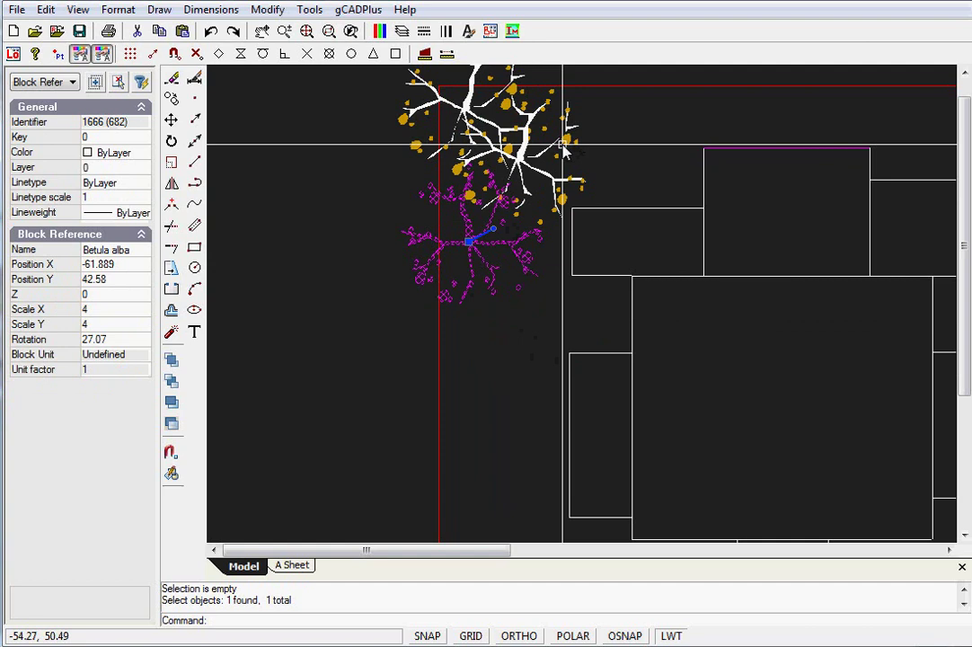
{"action": "left_click", "coordinate": [564, 150]}
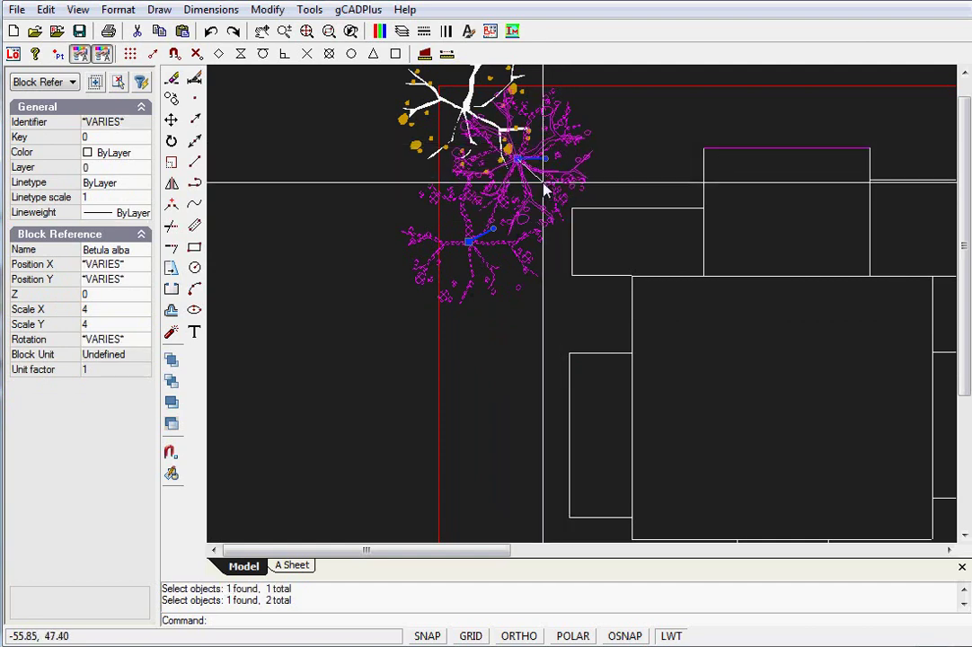
{"action": "right_click", "coordinate": [217, 292]}
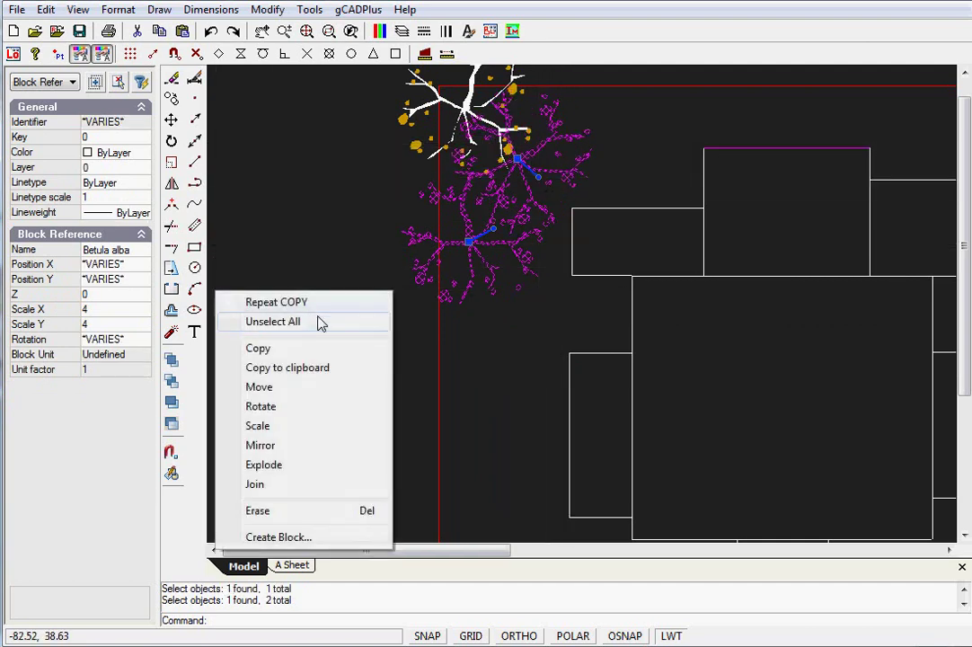
{"action": "left_click", "coordinate": [306, 323]}
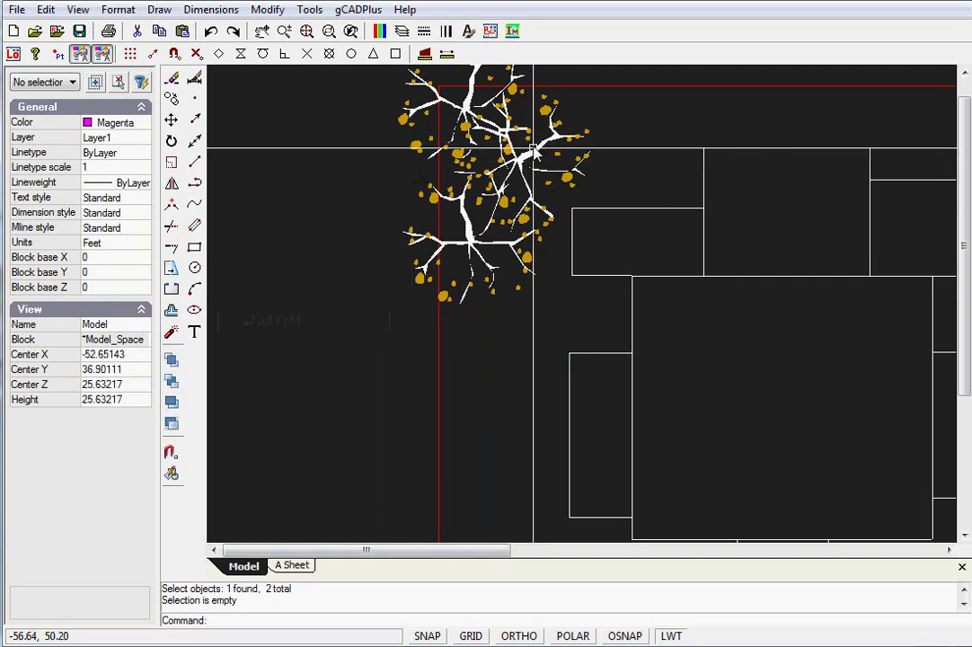